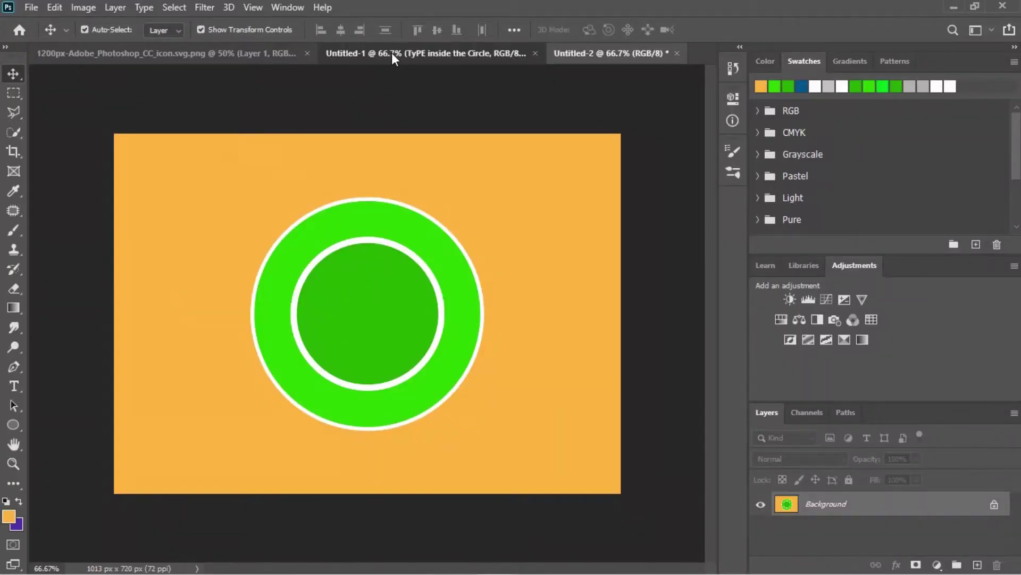
- Show rulers in percent and place horizontal and vertical guides crossing at the circles' centre
{"action": "left_click", "coordinate": [391, 53]}
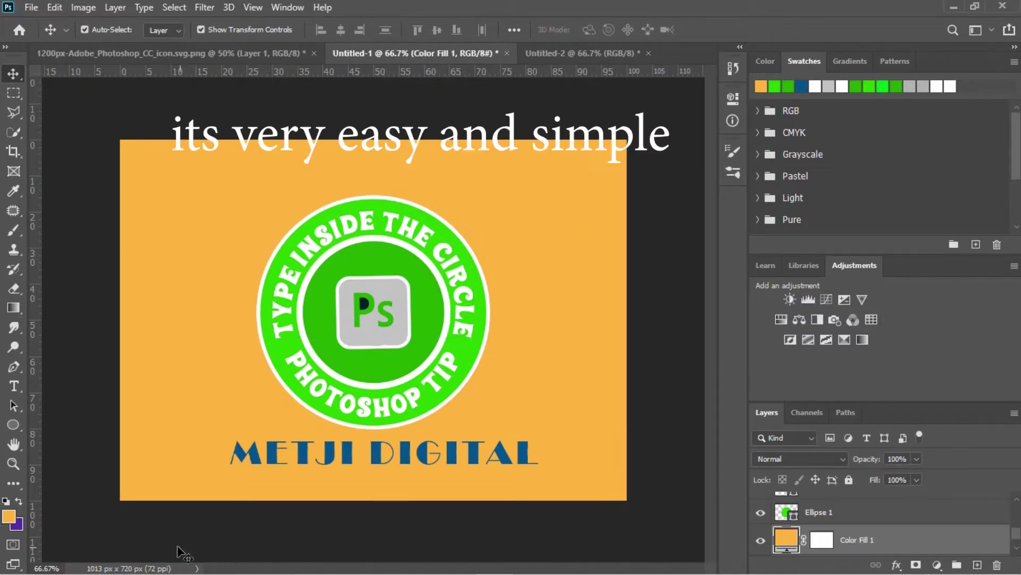
{"action": "left_click", "coordinate": [547, 53]}
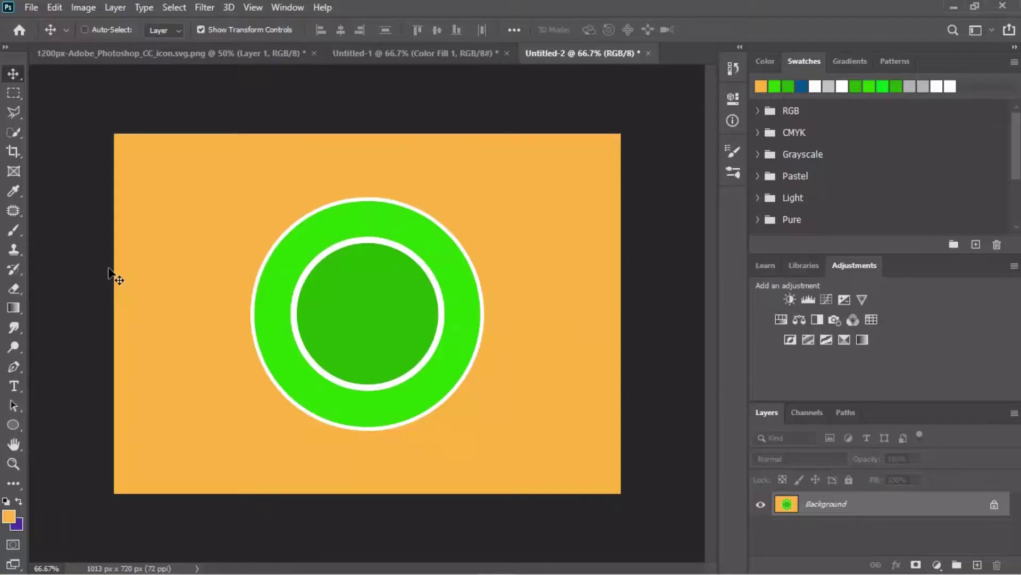
{"action": "key", "text": "ctrl+r"}
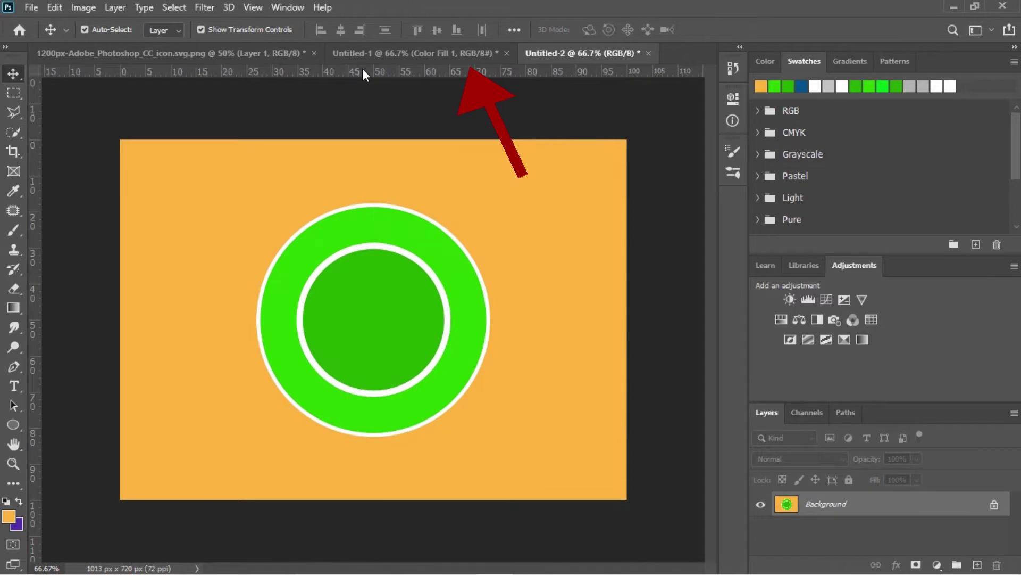
{"action": "left_click_drag", "start_coordinate": [363, 69], "coordinate": [383, 319]}
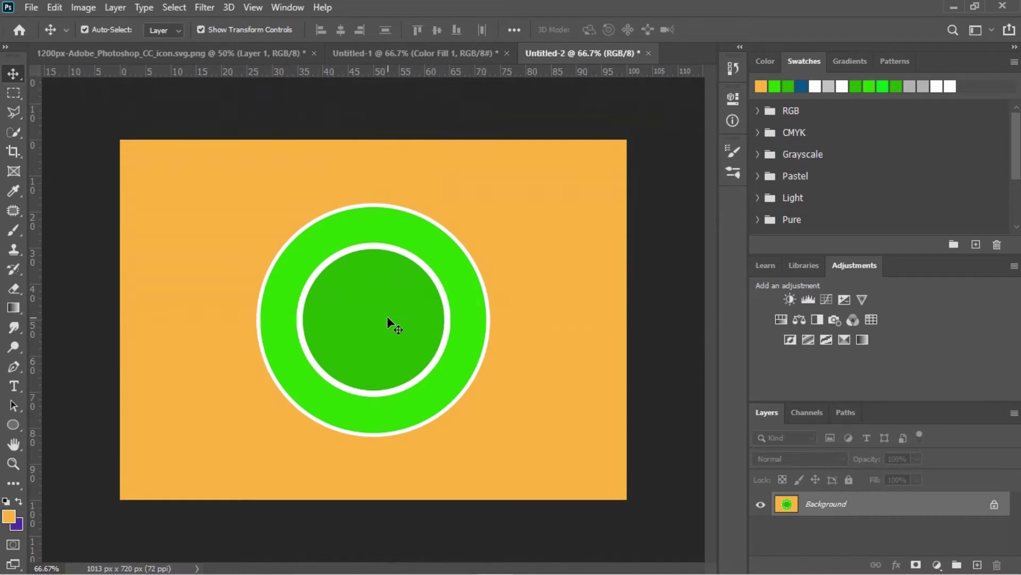
{"action": "left_click_drag", "start_coordinate": [34, 288], "coordinate": [373, 278]}
{"action": "right_click", "coordinate": [393, 70]}
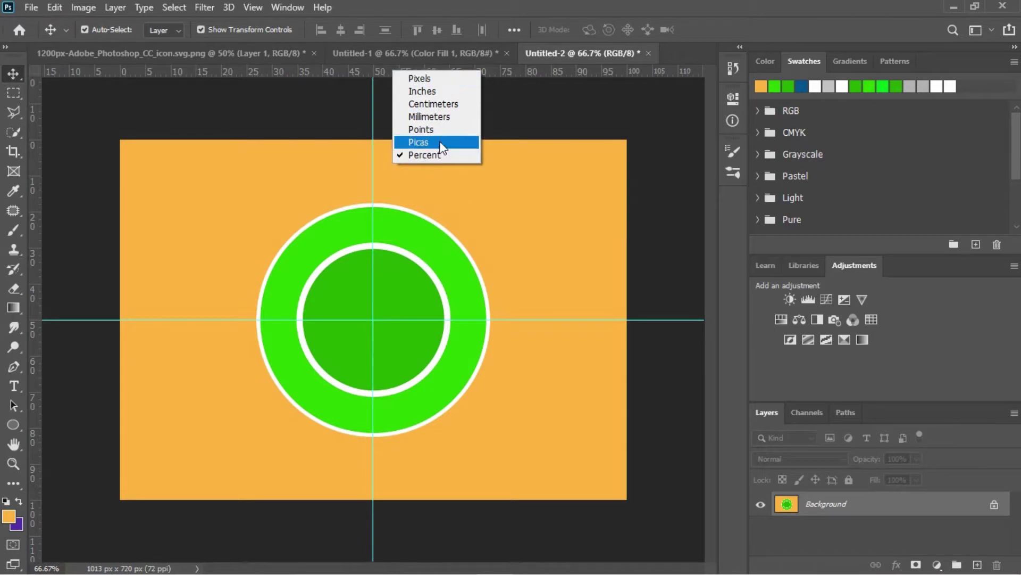
{"action": "left_click", "coordinate": [380, 70]}
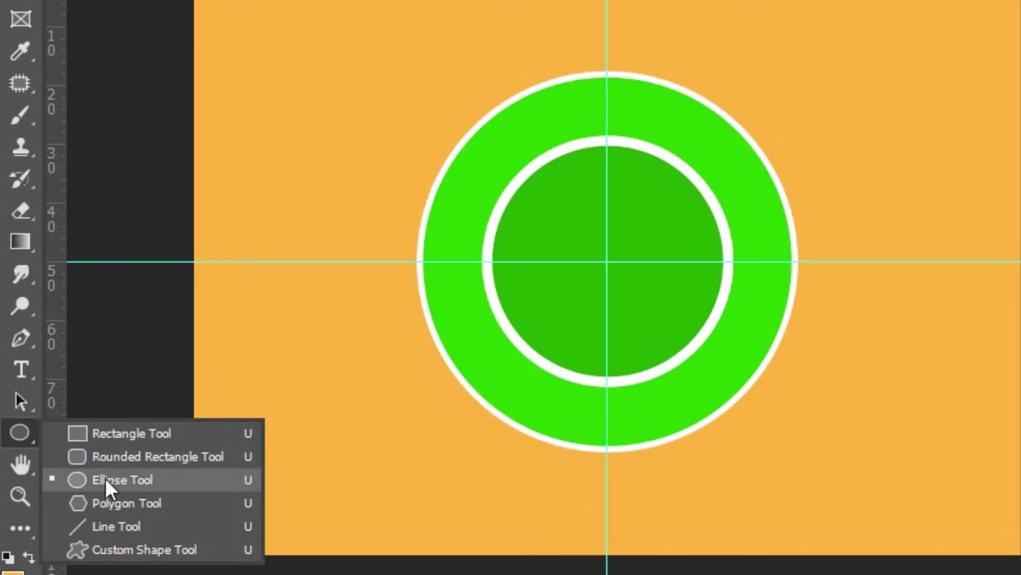
- Draw a 328 × 328 px Ellipse path centred on the guides, just outside the inner ring
{"action": "left_click", "coordinate": [95, 479]}
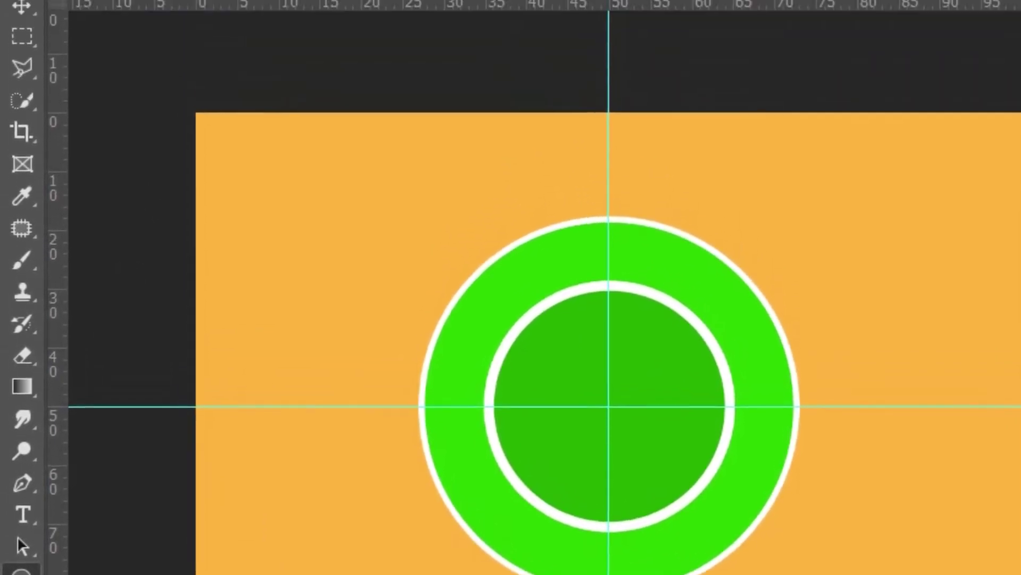
{"action": "left_click", "coordinate": [201, 21]}
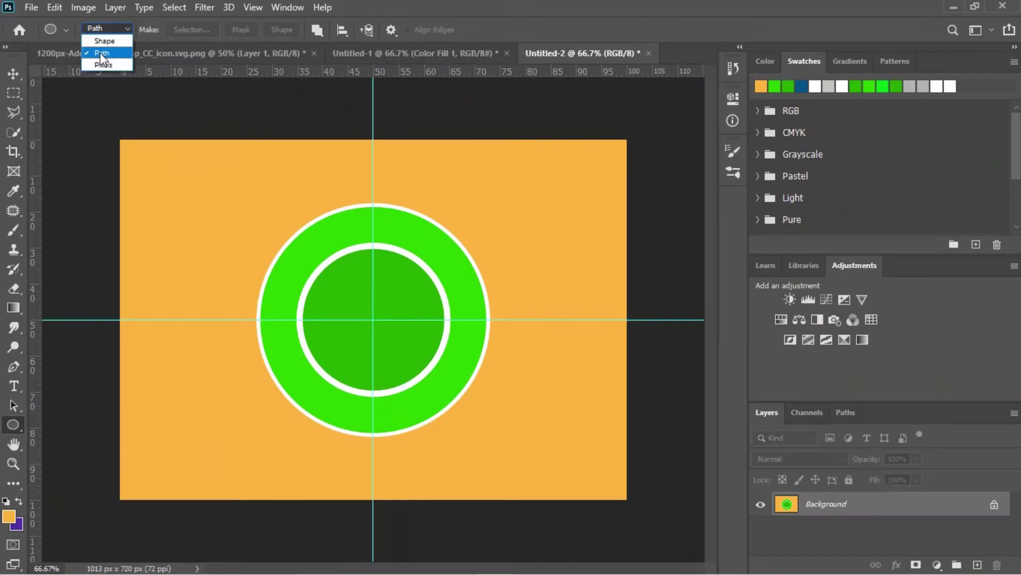
{"action": "left_click", "coordinate": [164, 86]}
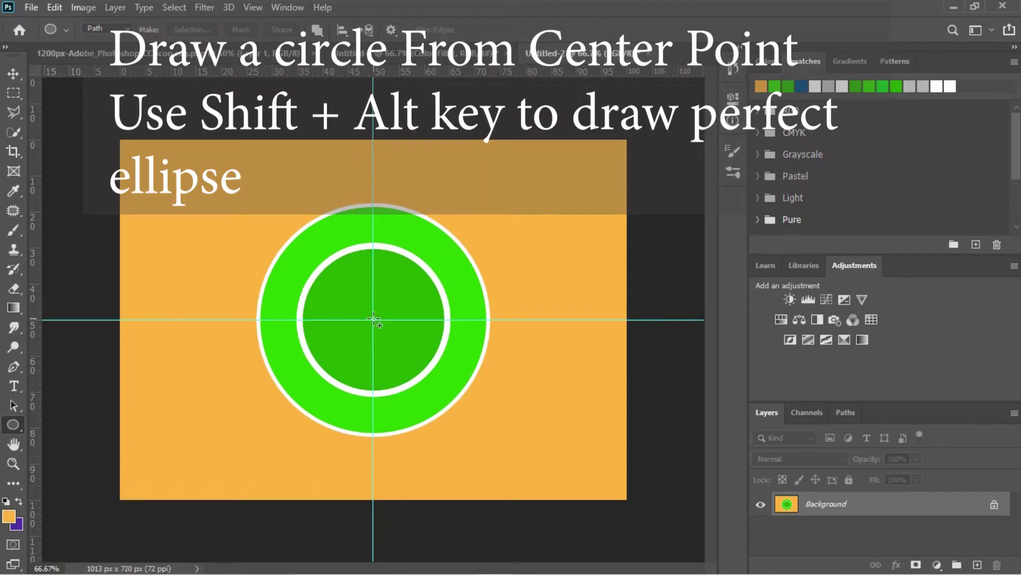
{"action": "left_click_drag", "start_coordinate": [374, 320], "coordinate": [468, 400]}
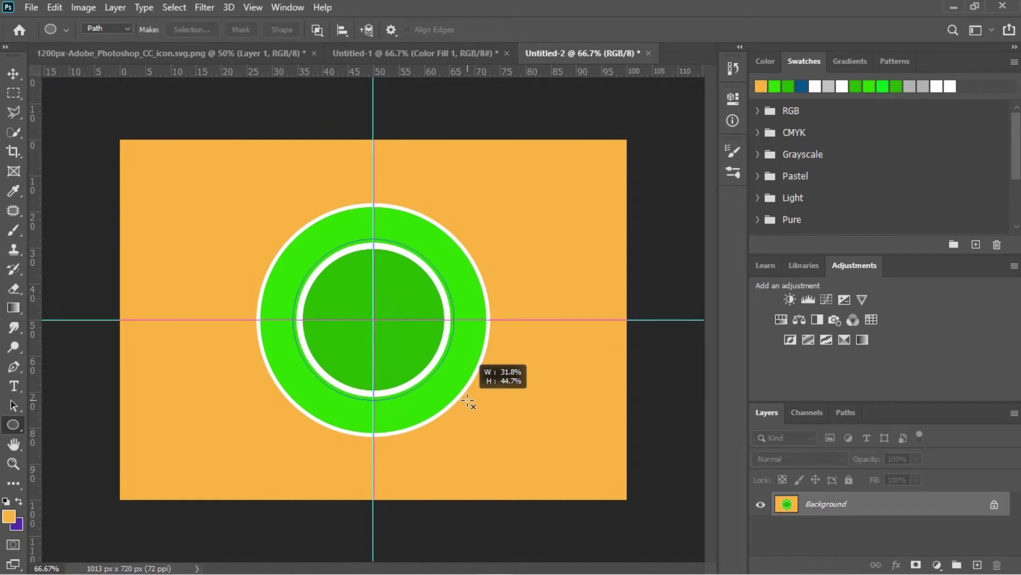
{"action": "left_click_drag", "start_coordinate": [468, 400], "coordinate": [465, 403]}
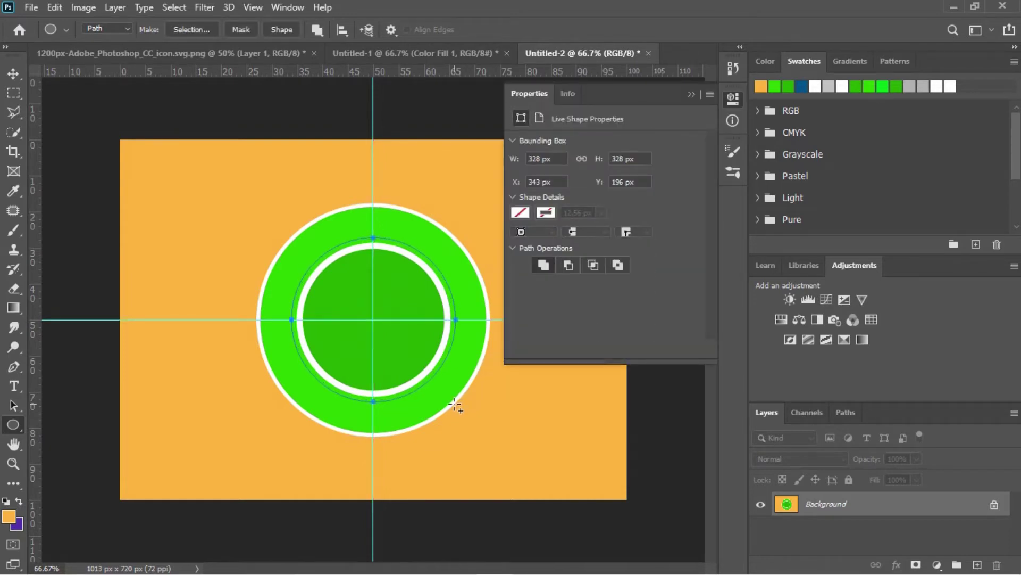
{"action": "left_click", "coordinate": [692, 94]}
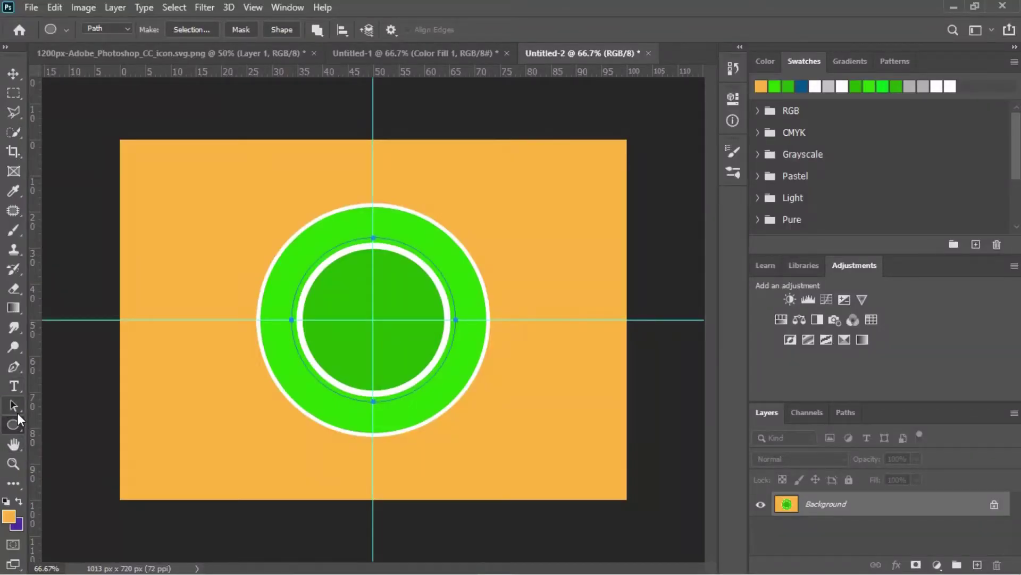
- Place type on the circular path and replace the placeholder with 'TYPE IN CIRCLE'
{"action": "left_click", "coordinate": [12, 394]}
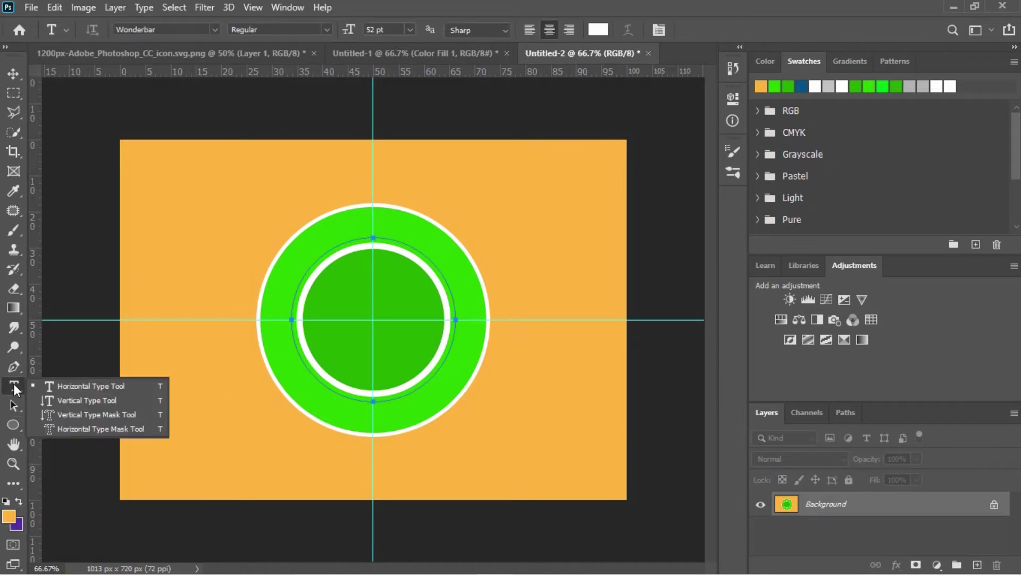
{"action": "left_click", "coordinate": [93, 388]}
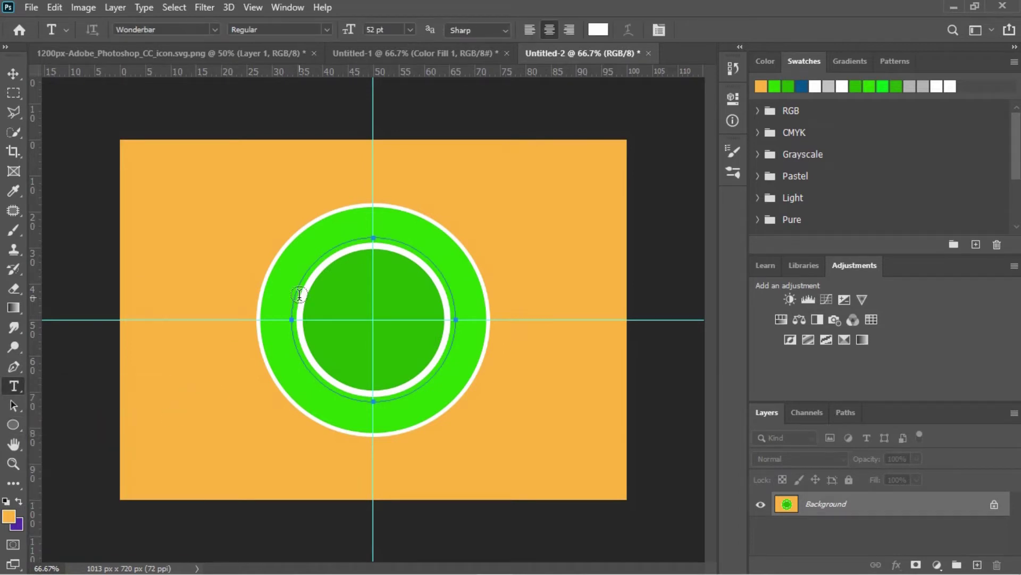
{"action": "left_click", "coordinate": [288, 314]}
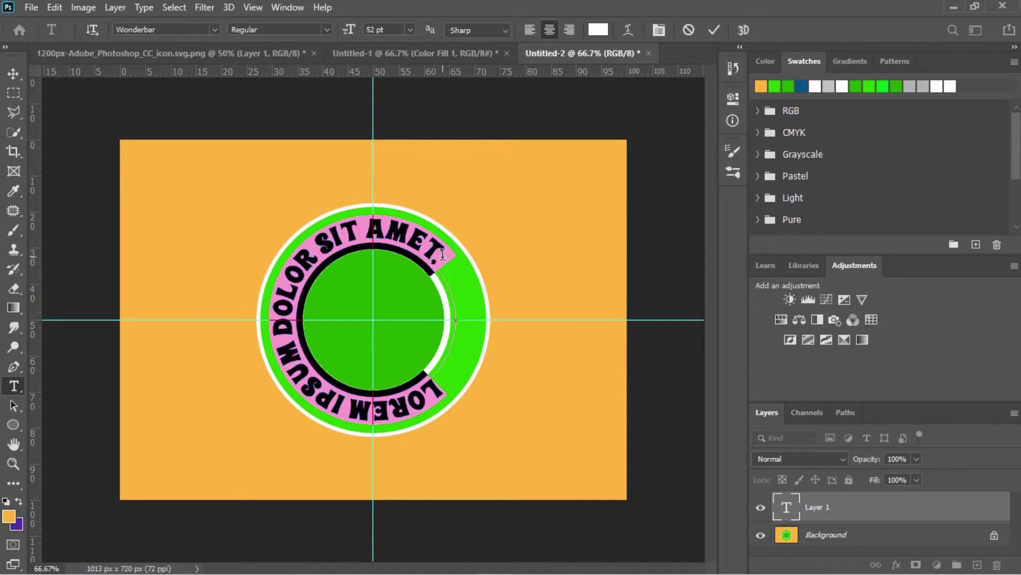
{"action": "mouse_move", "coordinate": [439, 258]}
{"action": "left_mouse_down"}
{"action": "mouse_move", "coordinate": [268, 291]}
{"action": "mouse_move", "coordinate": [431, 381]}
{"action": "left_mouse_up"}
{"action": "key", "text": "ctrl+v"}
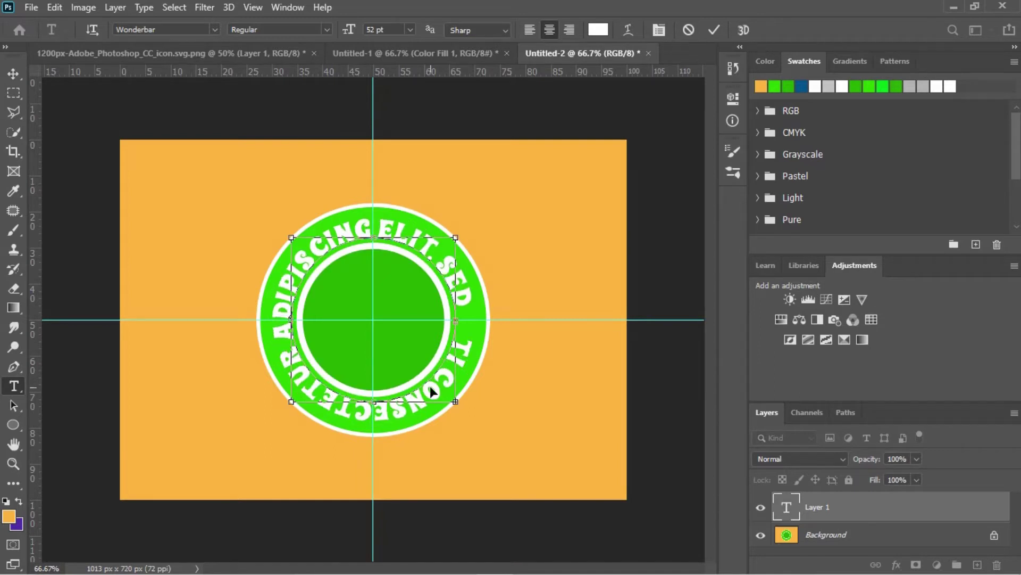
{"action": "key", "text": "ctrl+a"}
{"action": "key", "text": "BackSpace"}
{"action": "type", "text": "TY"}
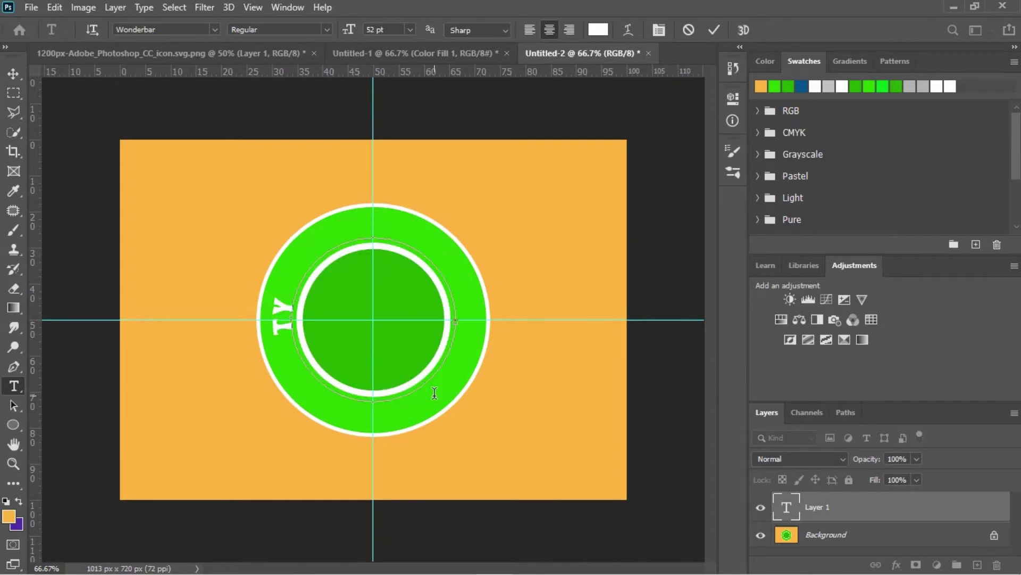
{"action": "type", "text": "PE"}
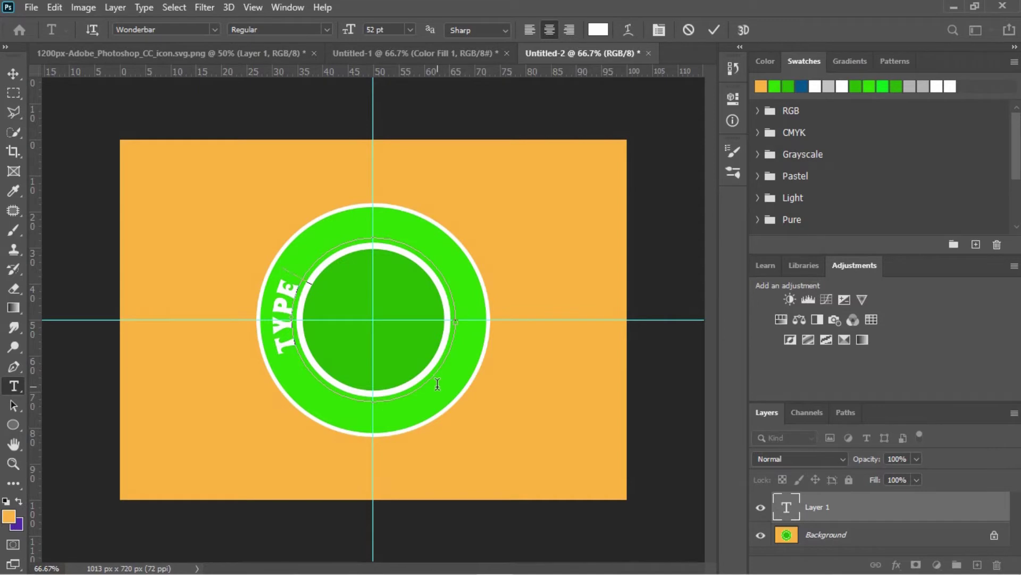
{"action": "type", "text": " IN"}
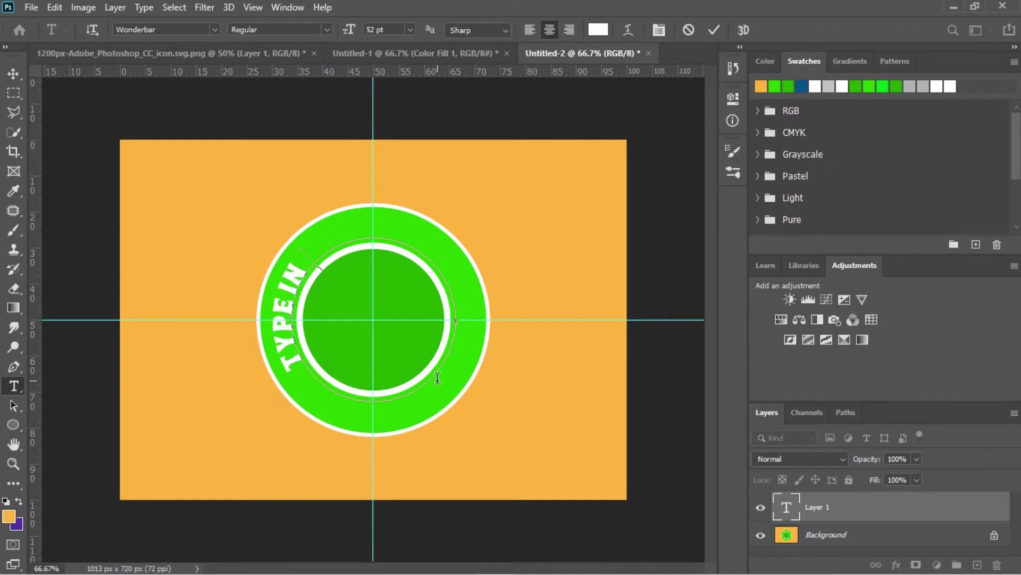
{"action": "type", "text": " CRI"}
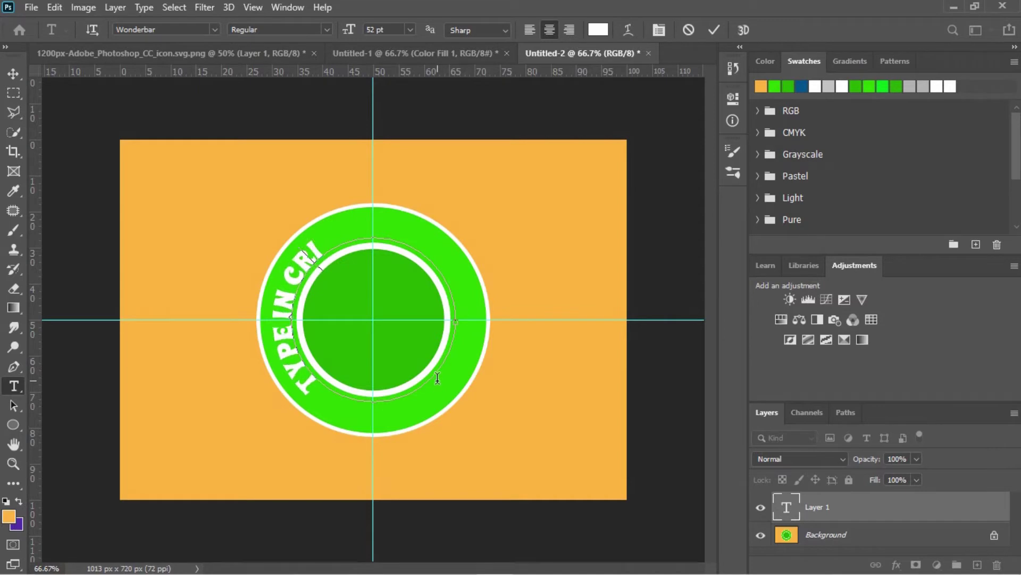
{"action": "key", "text": "BackSpace"}
{"action": "key", "text": "BackSpace"}
{"action": "type", "text": "IRCLE"}
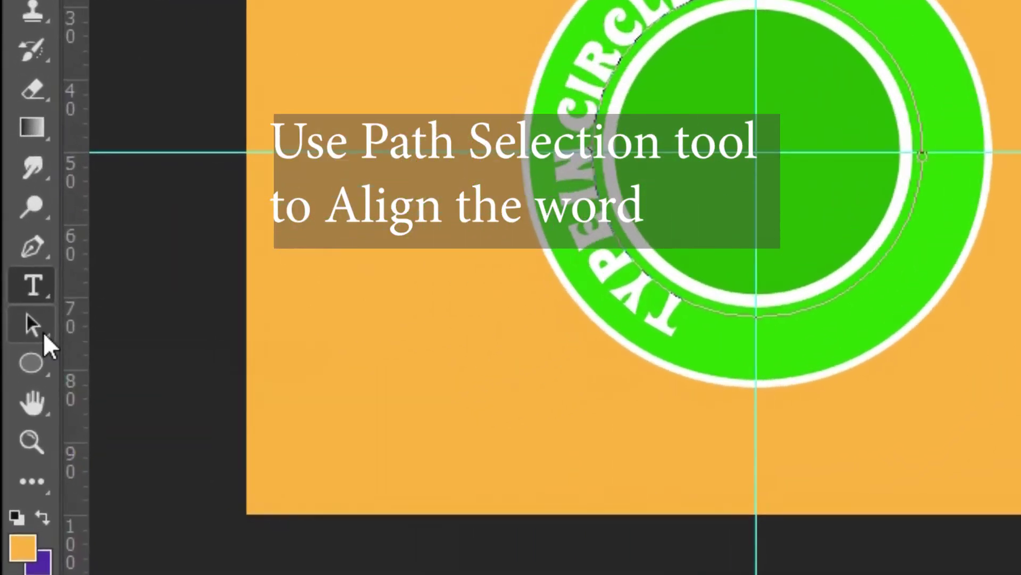
- Flip the curved text across the path so it arcs over the top of the ring
{"action": "right_click", "coordinate": [16, 407]}
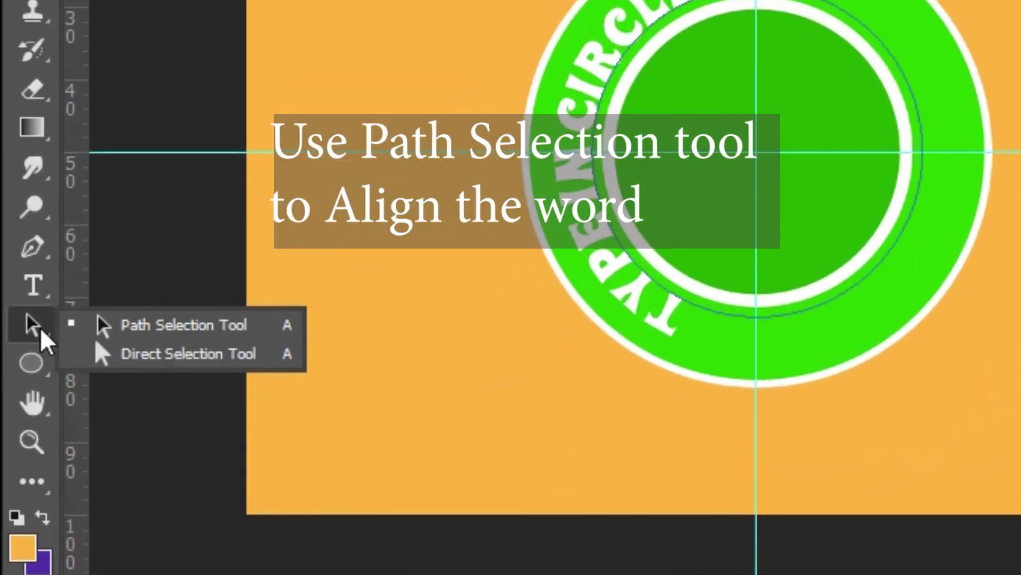
{"action": "left_click", "coordinate": [102, 325]}
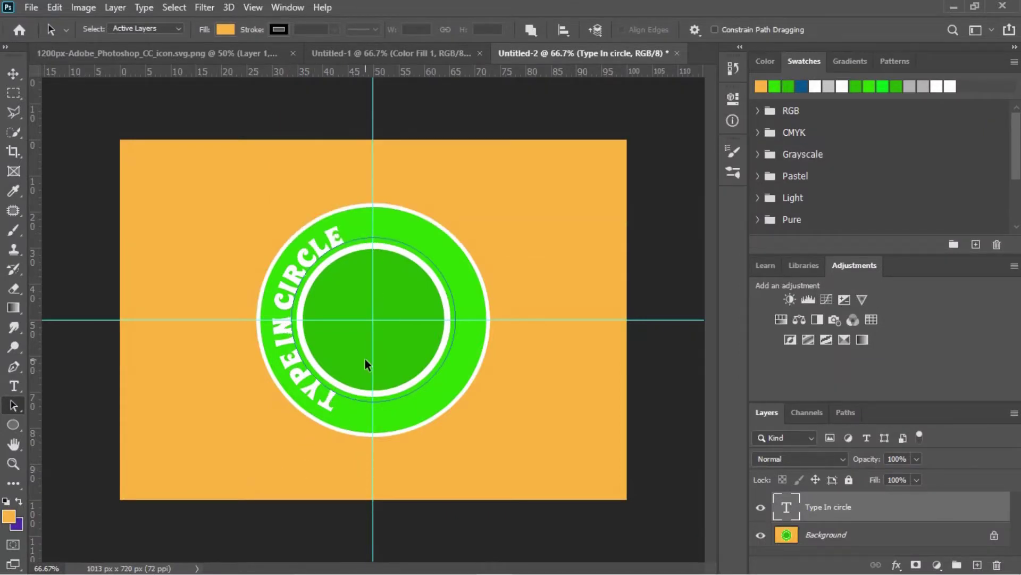
{"action": "left_click_drag", "start_coordinate": [333, 393], "coordinate": [326, 392]}
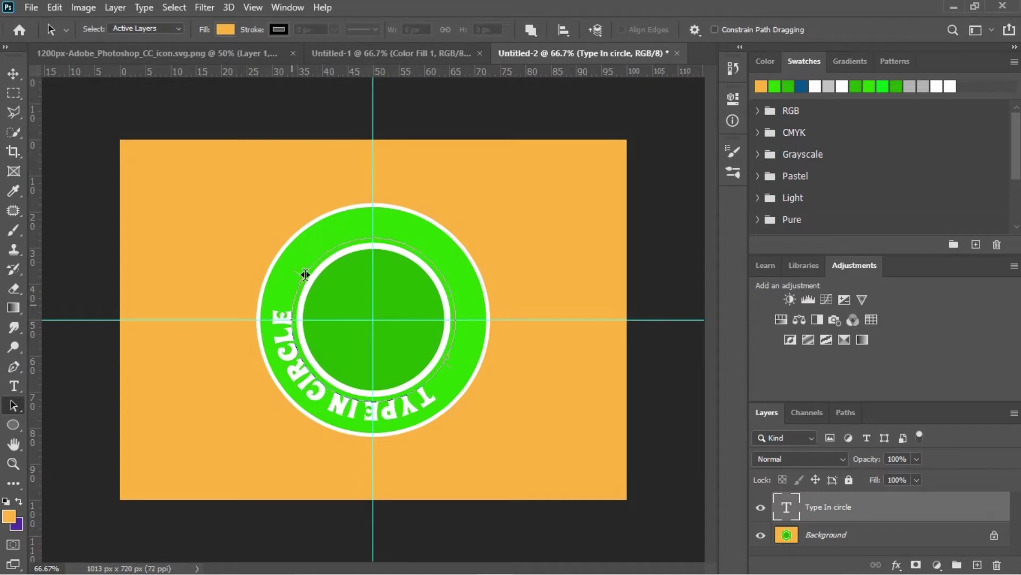
{"action": "left_click_drag", "start_coordinate": [379, 238], "coordinate": [375, 229]}
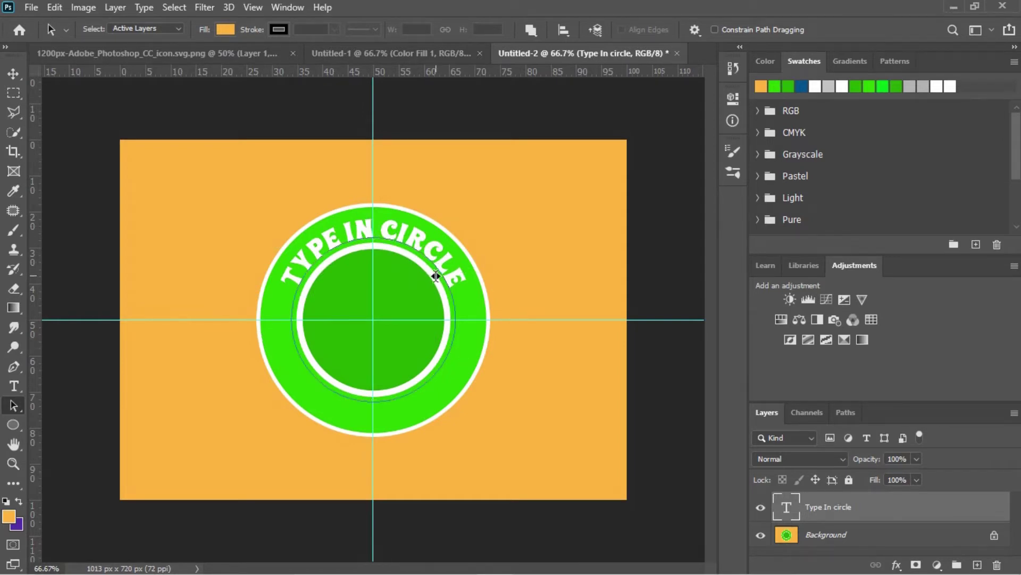
- Insert 'side THE' after IN in the curved text
{"action": "key", "text": "t"}
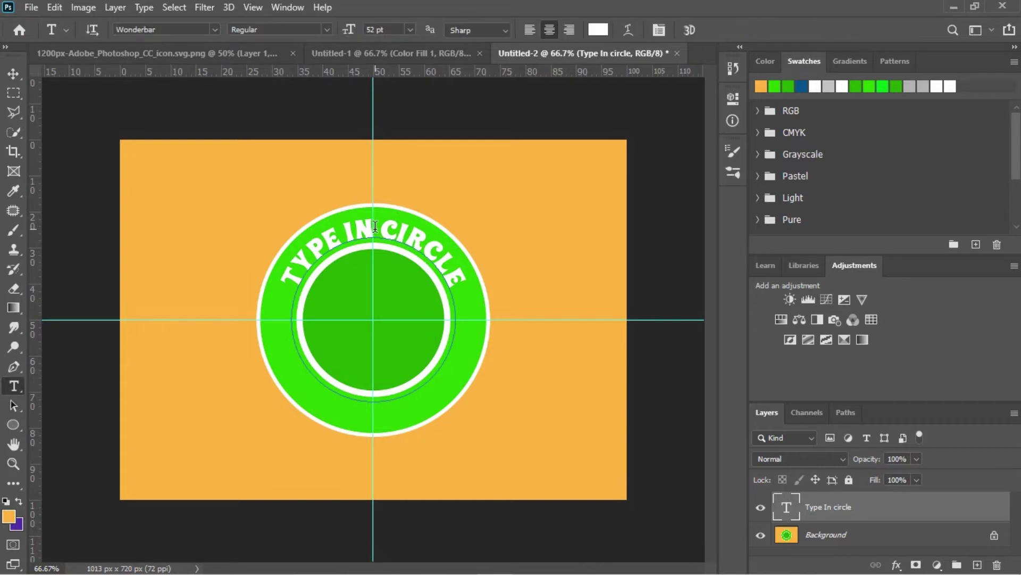
{"action": "left_click", "coordinate": [401, 251]}
{"action": "type", "text": "sid"}
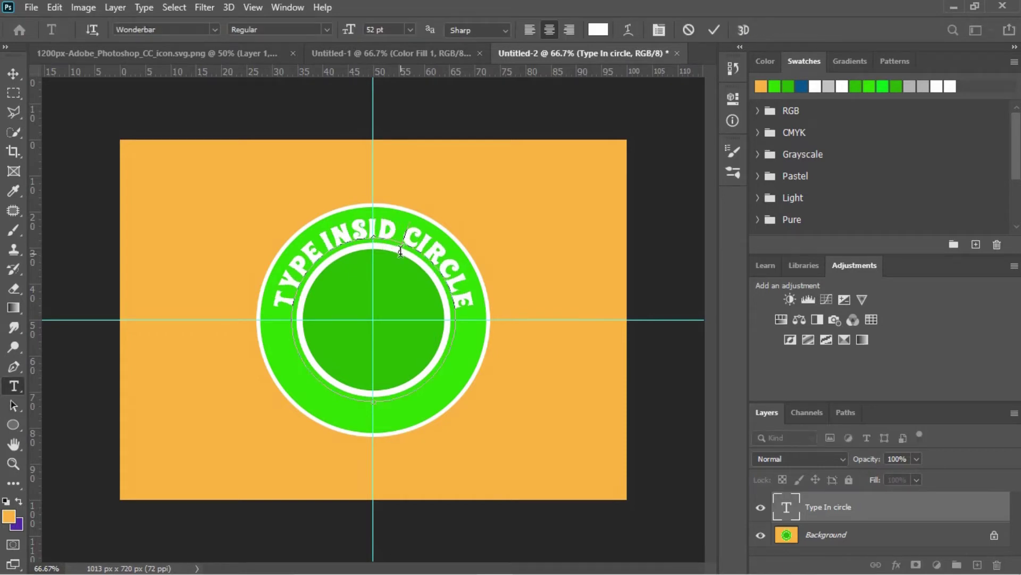
{"action": "type", "text": "e T"}
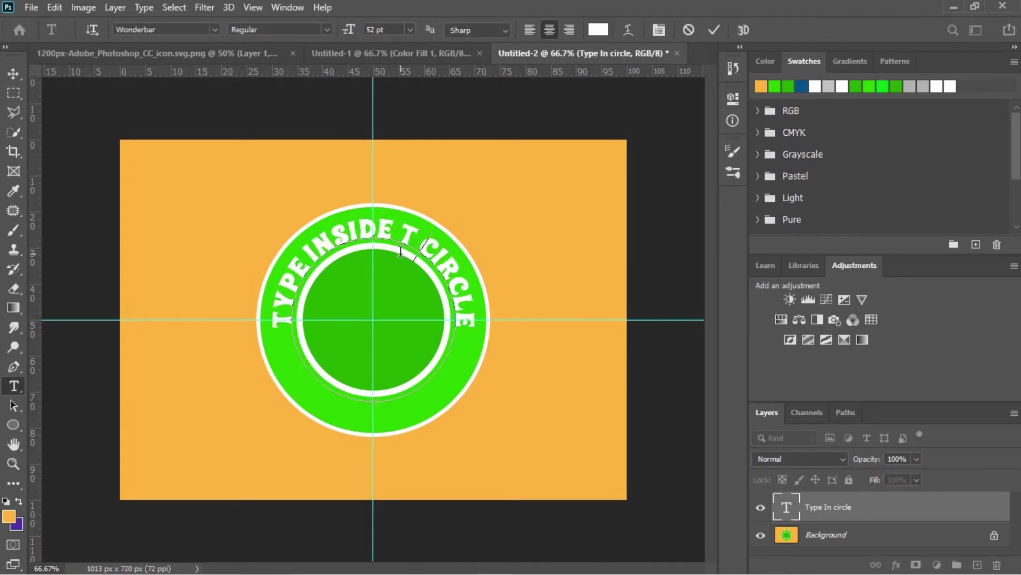
{"action": "type", "text": "HE"}
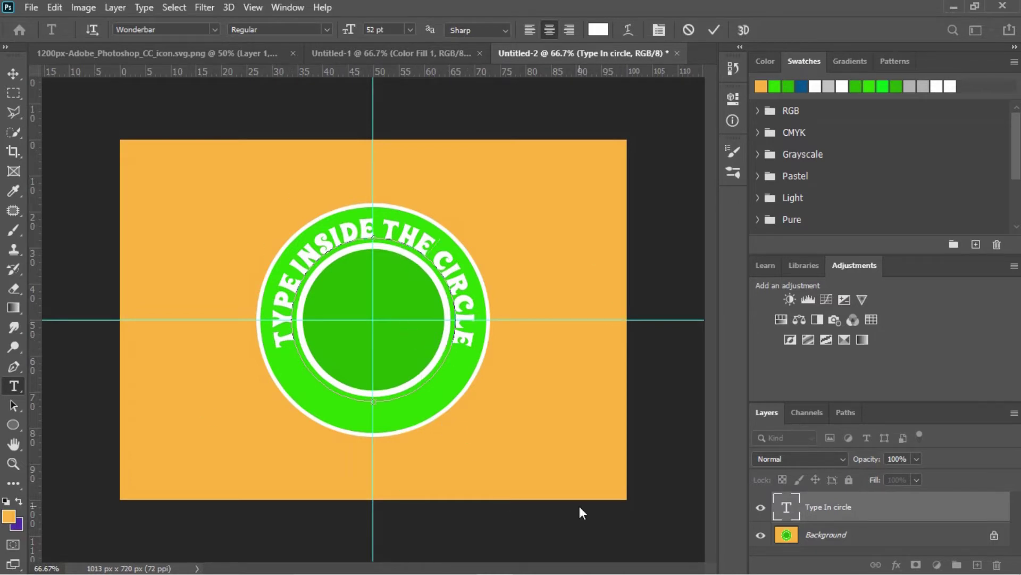
- Commit the edited text, duplicate its layer and hide the original
{"action": "left_click", "coordinate": [714, 28]}
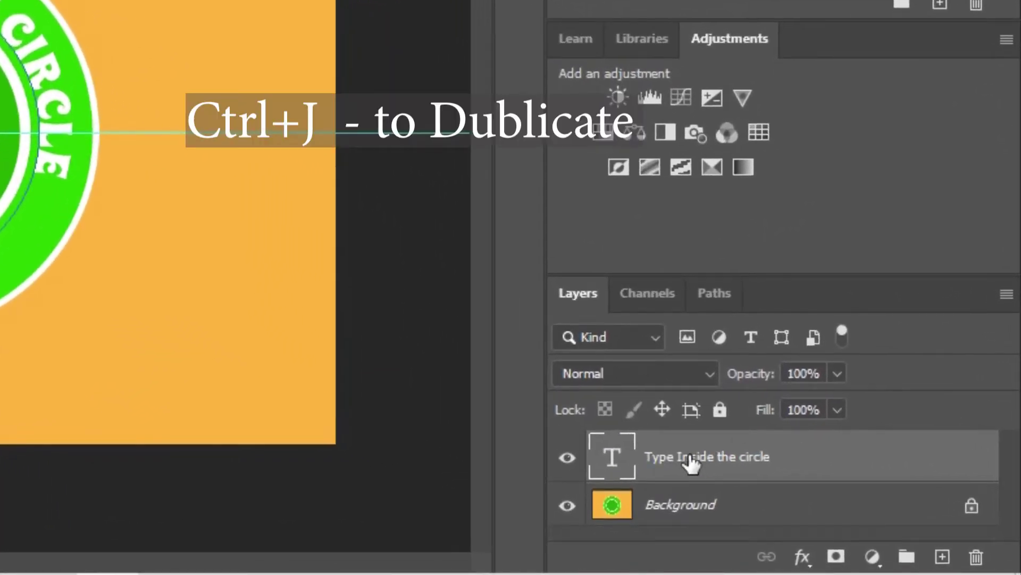
{"action": "right_click", "coordinate": [690, 459]}
{"action": "left_click", "coordinate": [711, 461]}
{"action": "key", "text": "ctrl+j"}
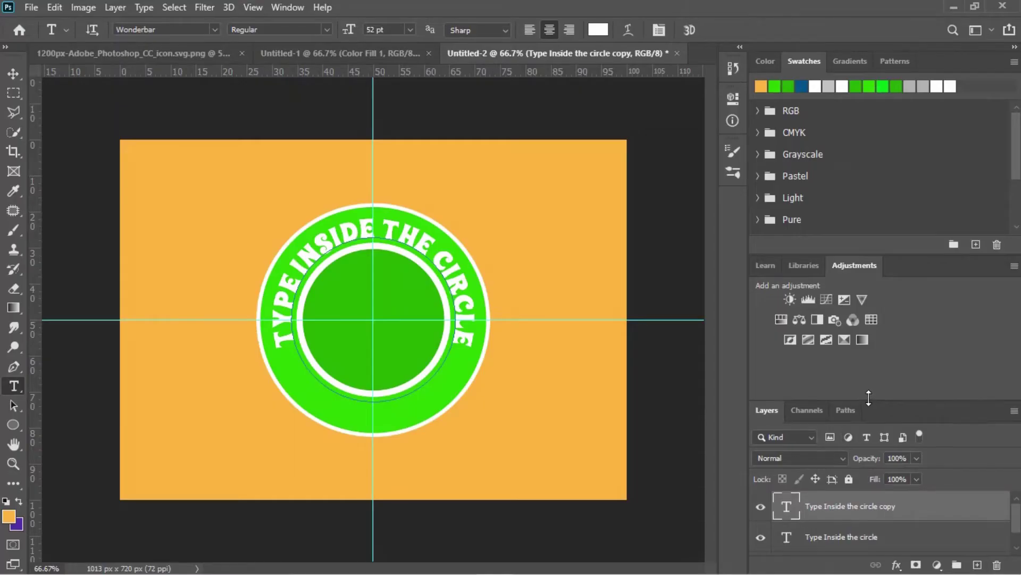
{"action": "left_click_drag", "start_coordinate": [863, 400], "coordinate": [861, 351]}
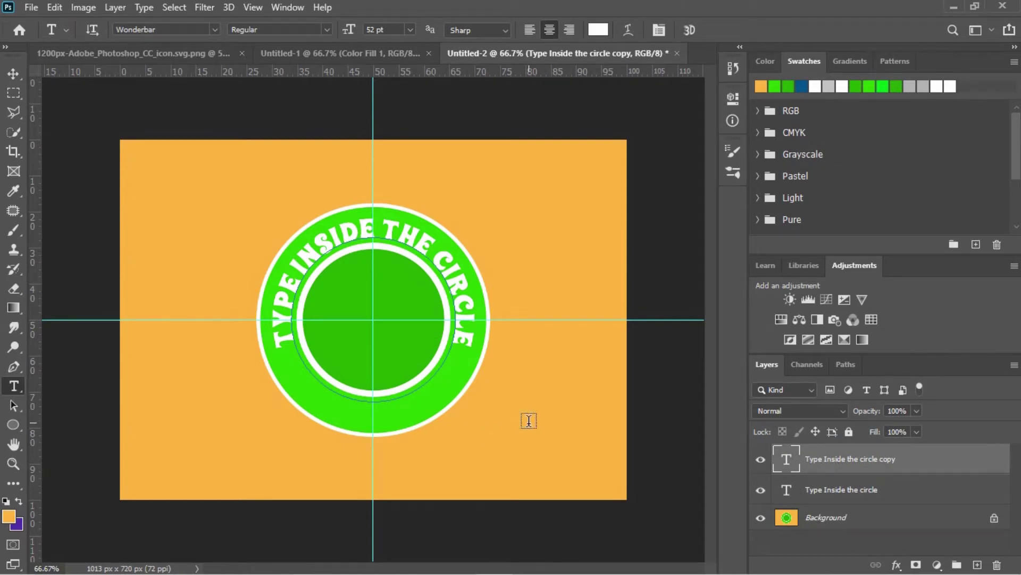
{"action": "left_click", "coordinate": [761, 490]}
- Replace the copy's curved text with 'PHOTOSHOP TIP'
{"action": "left_click", "coordinate": [465, 297]}
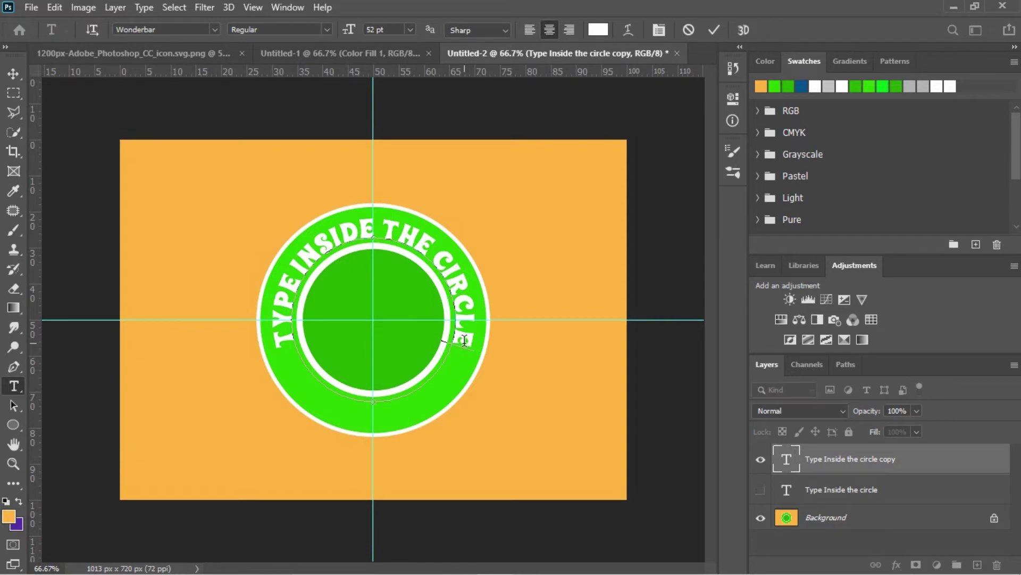
{"action": "mouse_move", "coordinate": [463, 346]}
{"action": "left_mouse_down"}
{"action": "mouse_move", "coordinate": [292, 264]}
{"action": "mouse_move", "coordinate": [273, 311]}
{"action": "mouse_move", "coordinate": [277, 343]}
{"action": "left_mouse_up"}
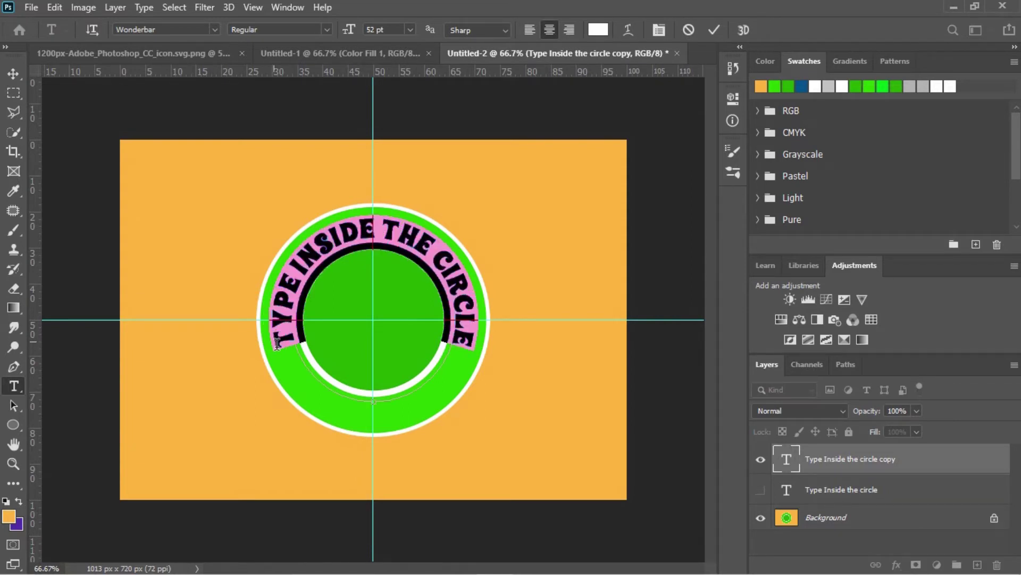
{"action": "type", "text": "P"}
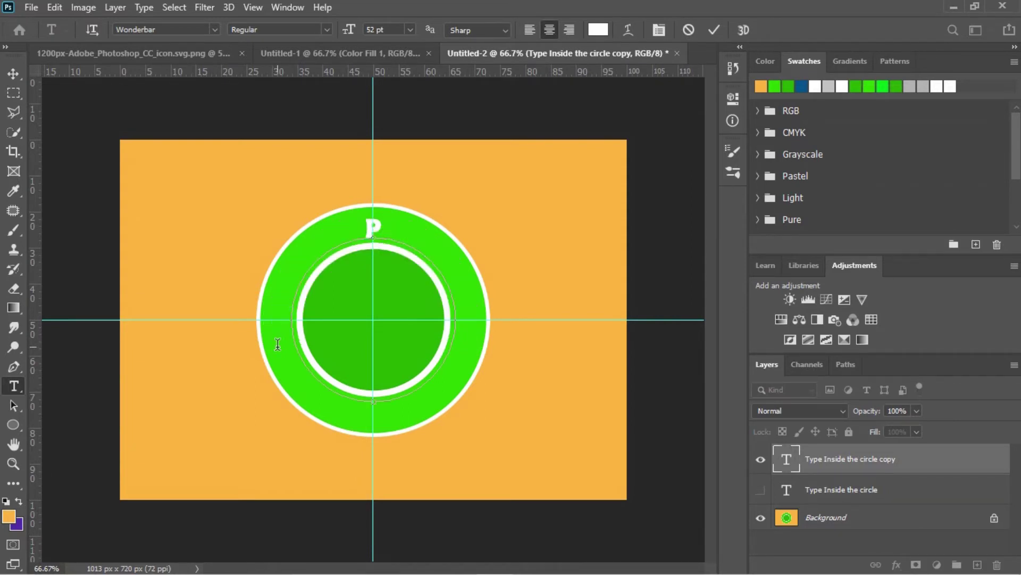
{"action": "type", "text": "HOT"}
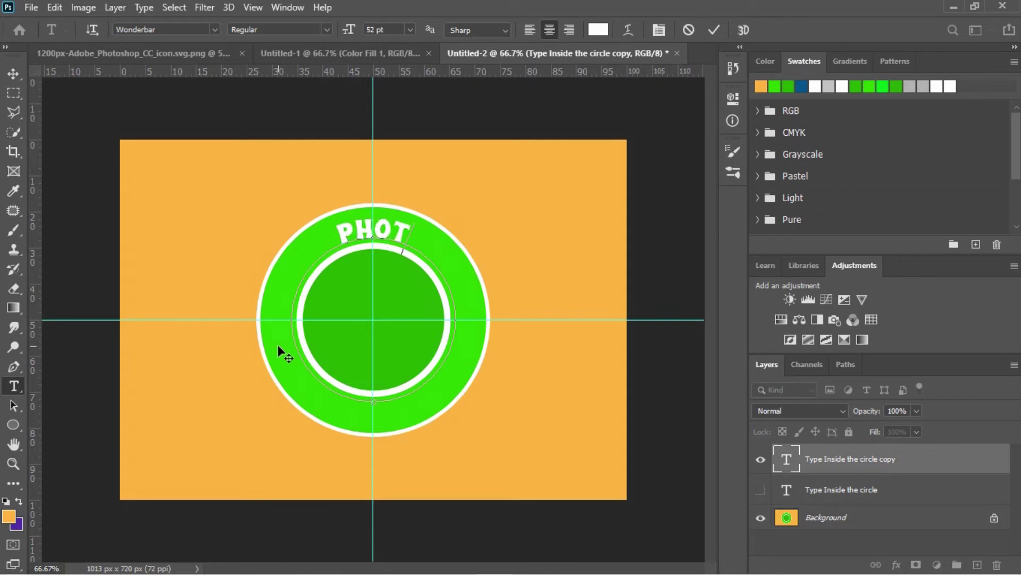
{"action": "type", "text": "OSHOP"}
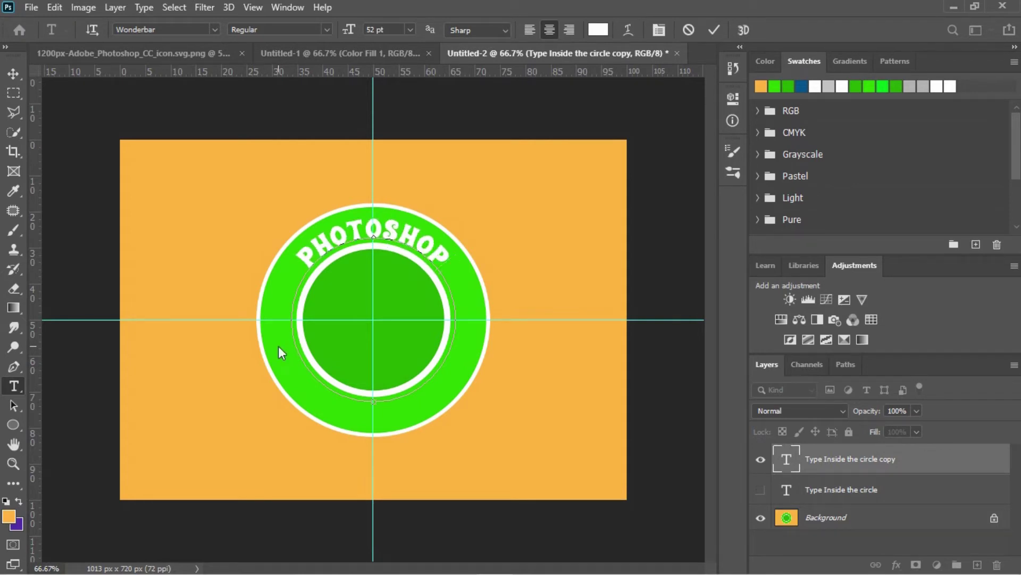
{"action": "type", "text": " TIP"}
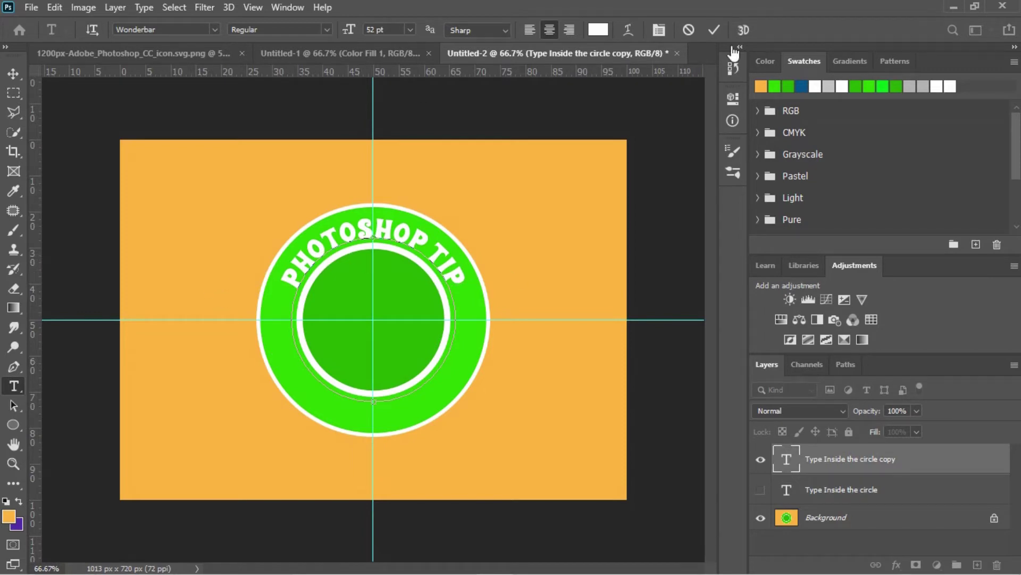
- Flip PHOTOSHOP TIP to the inside bottom, re-show the original text, and slide it into place
{"action": "left_click", "coordinate": [13, 405]}
{"action": "left_click_drag", "start_coordinate": [446, 278], "coordinate": [374, 406]}
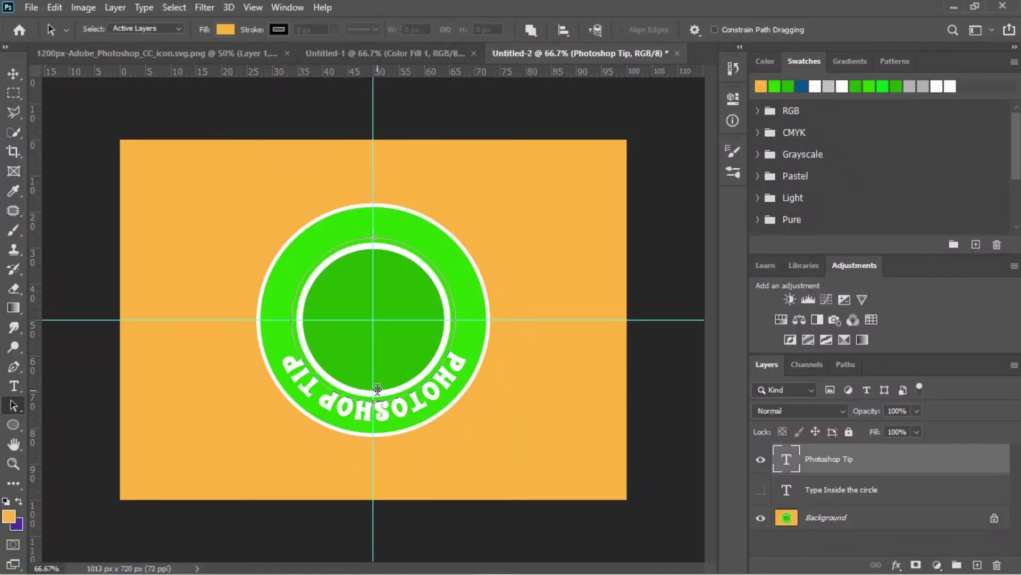
{"action": "left_click_drag", "start_coordinate": [376, 411], "coordinate": [376, 376]}
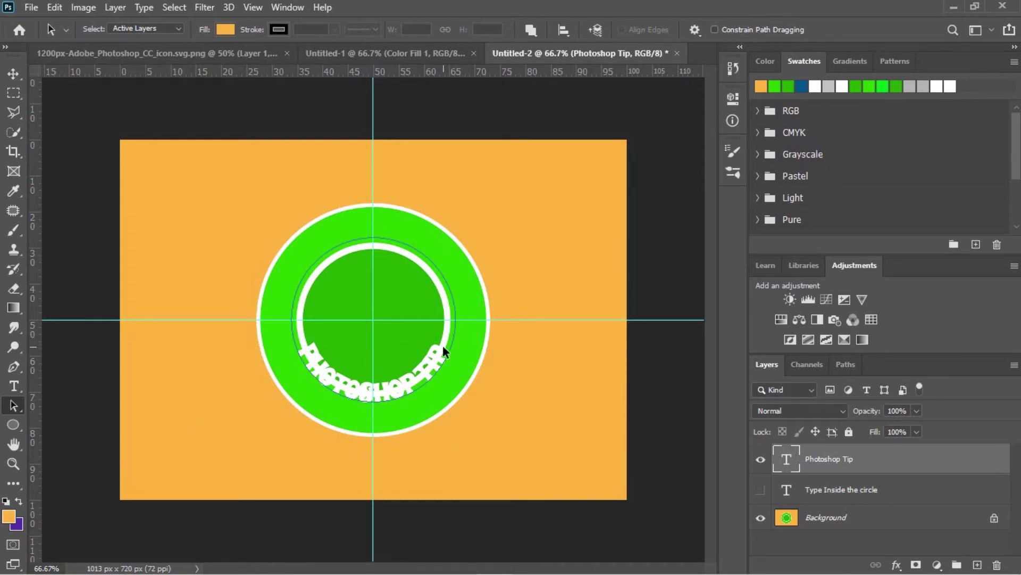
{"action": "left_click", "coordinate": [761, 490]}
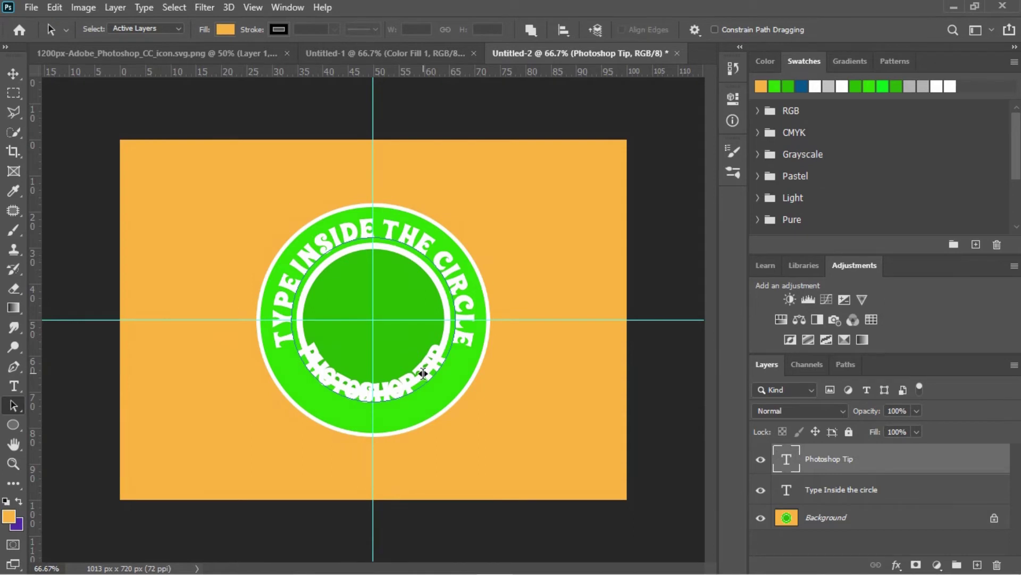
{"action": "left_click_drag", "start_coordinate": [424, 373], "coordinate": [365, 386]}
- Scale the PHOTOSHOP TIP text path up to about 123% and commit
{"action": "key", "text": "ctrl+t"}
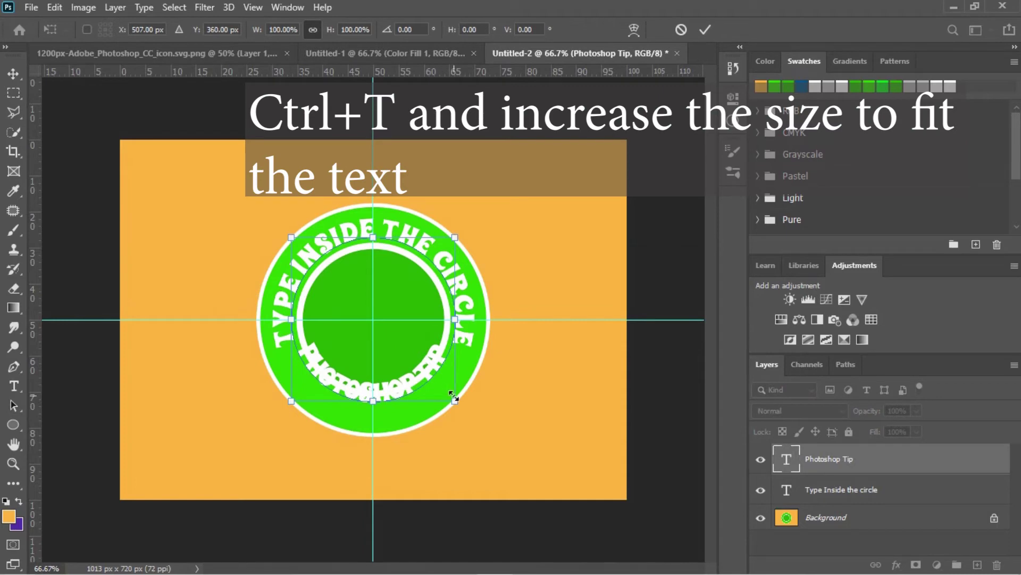
{"action": "left_click_drag", "start_coordinate": [454, 397], "coordinate": [459, 408]}
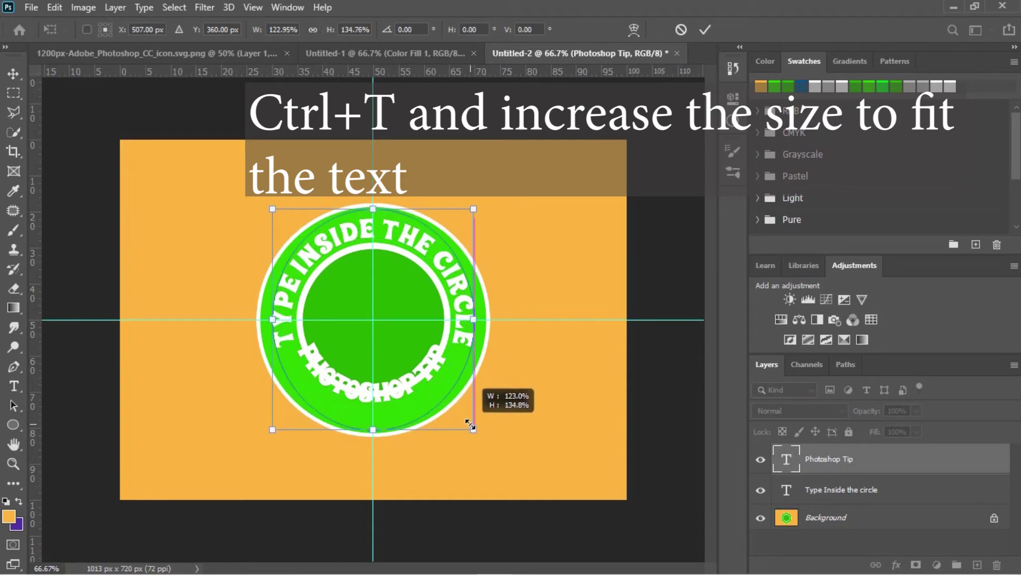
{"action": "mouse_move", "coordinate": [467, 419]}
{"action": "left_mouse_down"}
{"action": "mouse_move", "coordinate": [481, 419]}
{"action": "mouse_move", "coordinate": [473, 417]}
{"action": "left_mouse_up"}
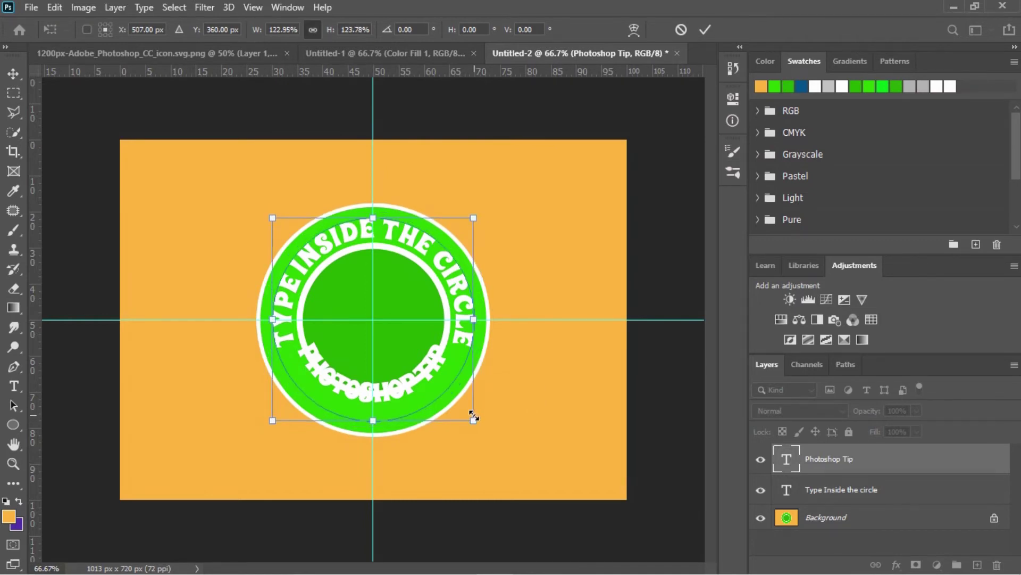
{"action": "left_click", "coordinate": [704, 29]}
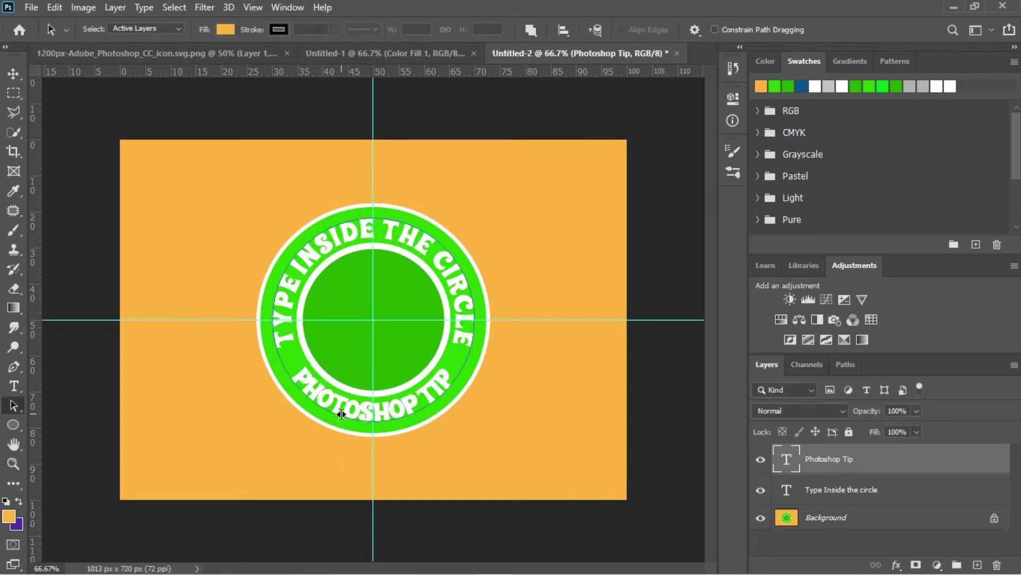
- Switch to the Graphic and Web workspace to reach the type panels
{"action": "key", "text": "t"}
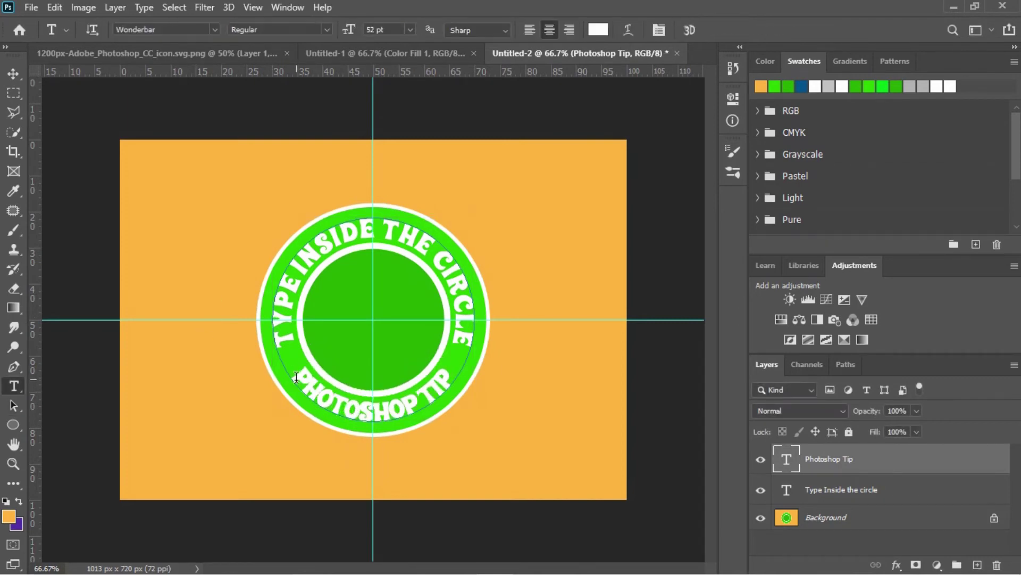
{"action": "left_click_drag", "start_coordinate": [297, 377], "coordinate": [459, 372]}
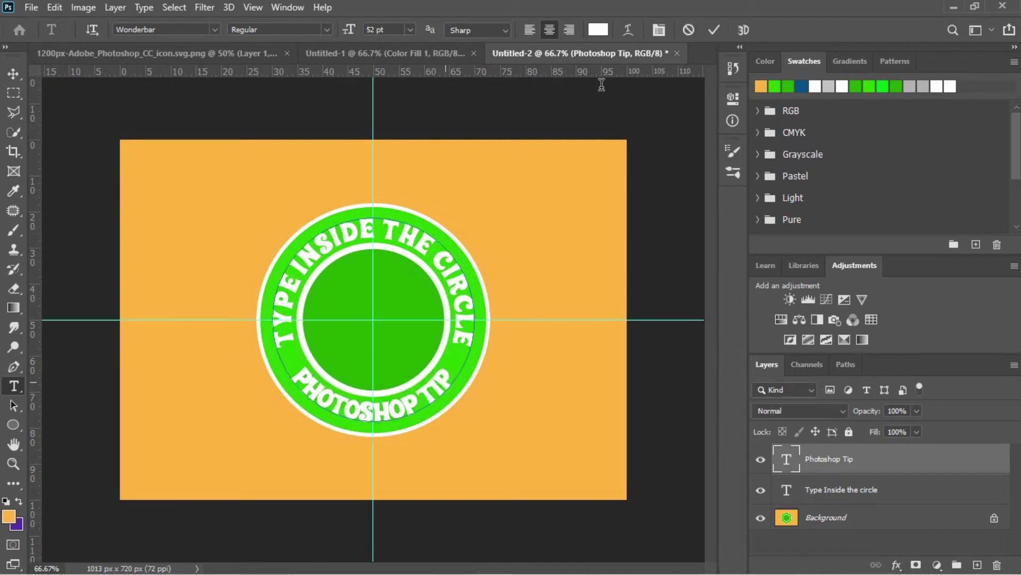
{"action": "key", "text": "ctrl+a"}
{"action": "left_click", "coordinate": [706, 30]}
{"action": "left_click", "coordinate": [993, 31]}
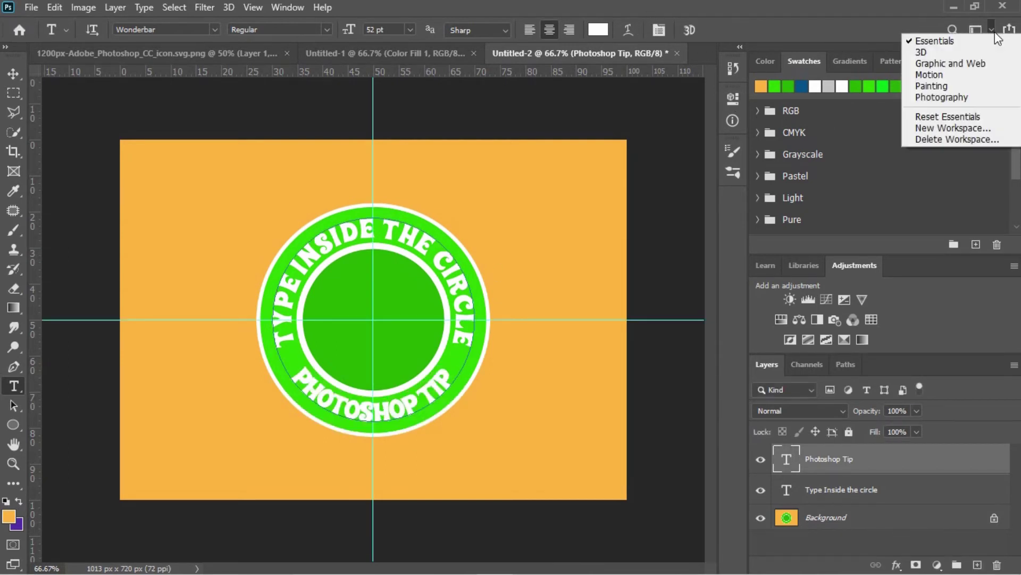
{"action": "left_click", "coordinate": [959, 66]}
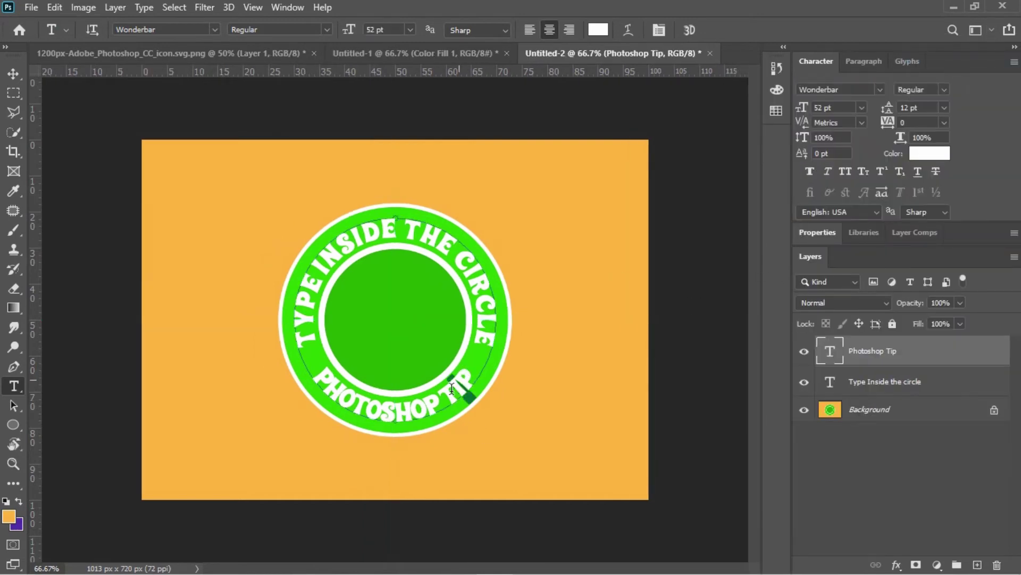
- Give PHOTOSHOP TIP tracking 100 and a -2 pt baseline shift, then commit
{"action": "mouse_move", "coordinate": [467, 371]}
{"action": "left_mouse_down"}
{"action": "mouse_move", "coordinate": [436, 400]}
{"action": "mouse_move", "coordinate": [313, 368]}
{"action": "left_mouse_up"}
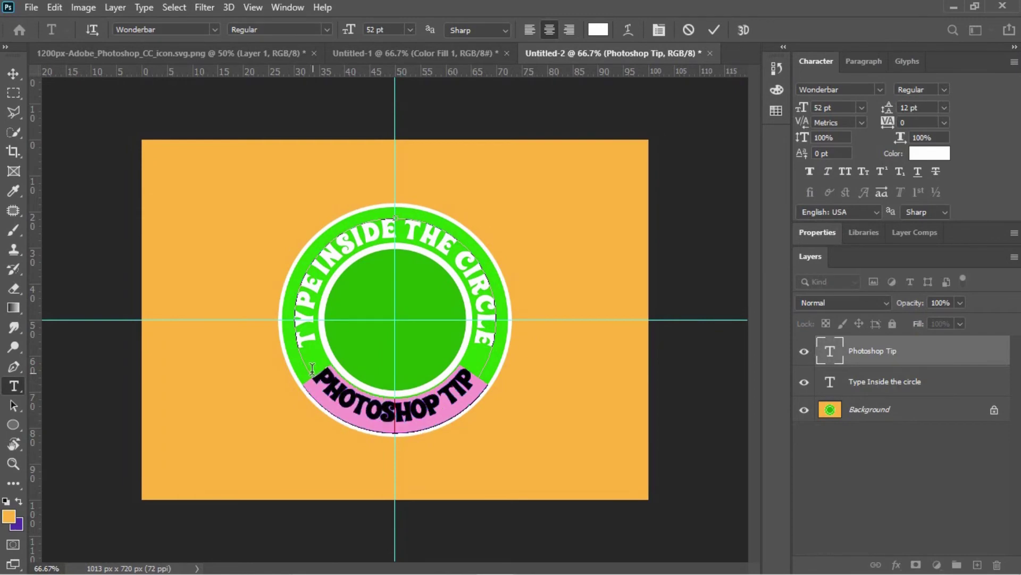
{"action": "left_click", "coordinate": [944, 123]}
{"action": "left_click", "coordinate": [926, 290]}
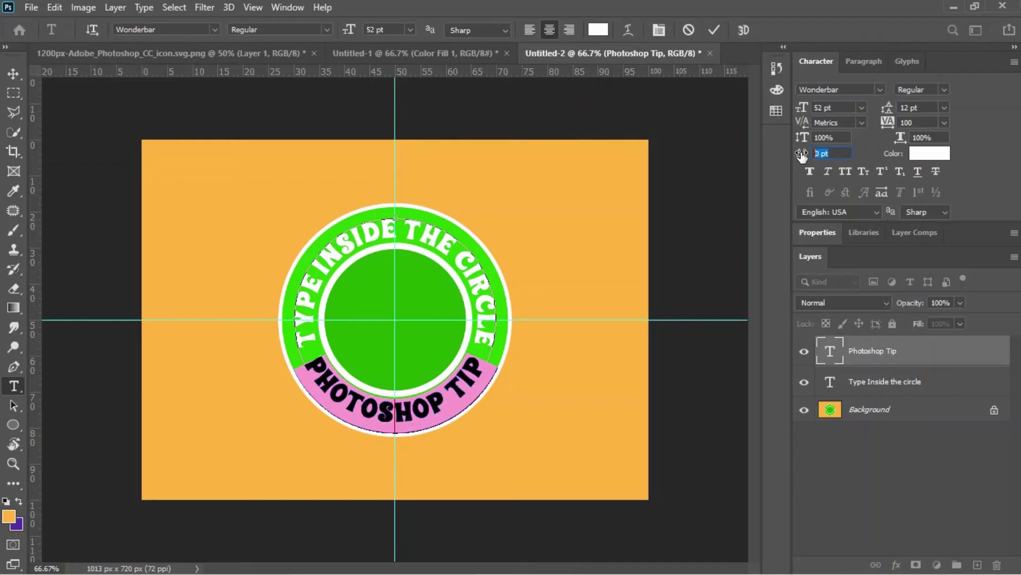
{"action": "left_click_drag", "start_coordinate": [806, 155], "coordinate": [801, 155]}
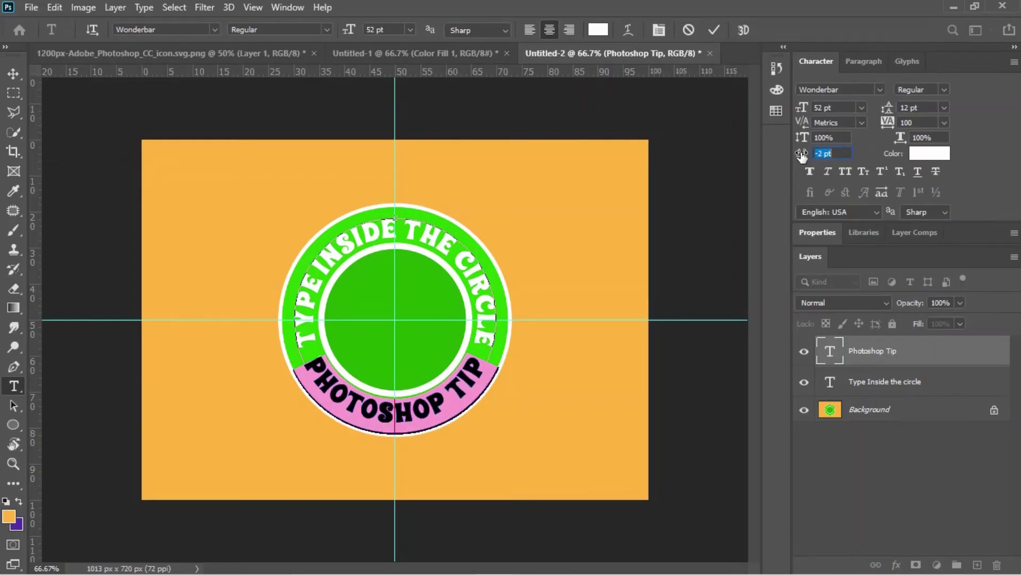
{"action": "key", "text": "Down"}
{"action": "key", "text": "Down"}
{"action": "key", "text": "Down"}
{"action": "key", "text": "Up"}
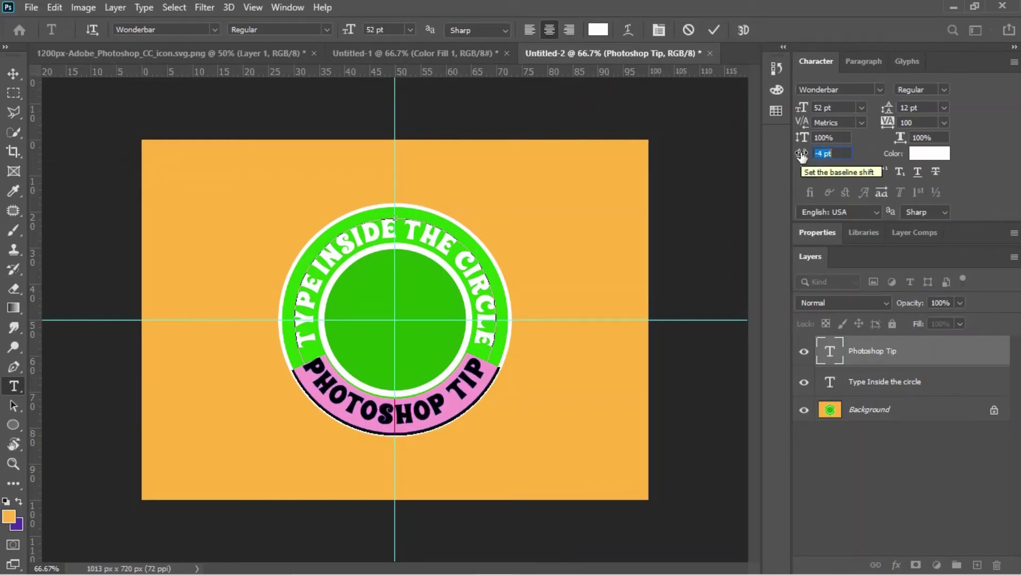
{"action": "key", "text": "Up"}
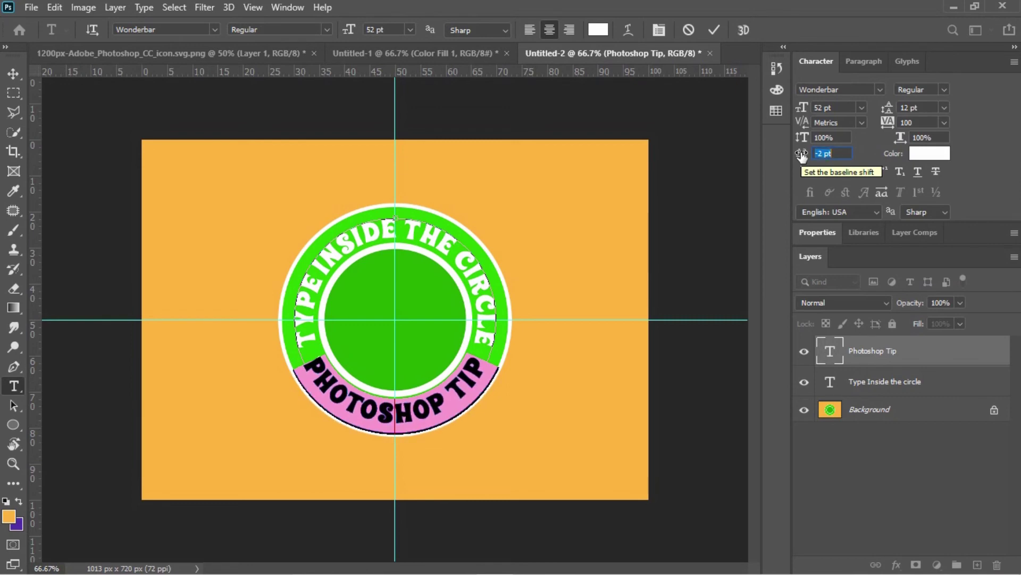
{"action": "left_click", "coordinate": [714, 30]}
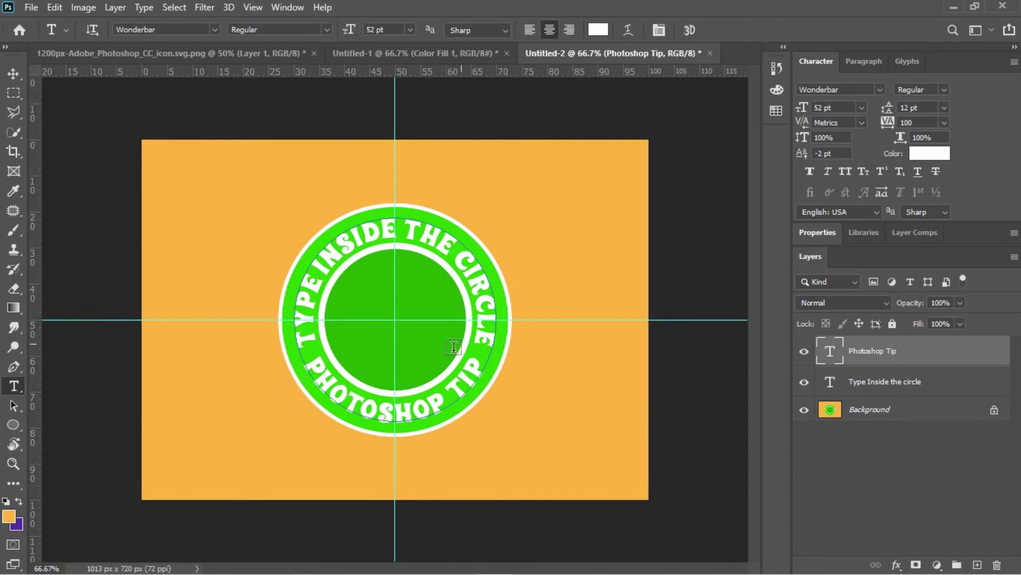
- Set the TYPE INSIDE THE CIRCLE text's baseline shift to 4 pt and commit
{"action": "left_click", "coordinate": [834, 383]}
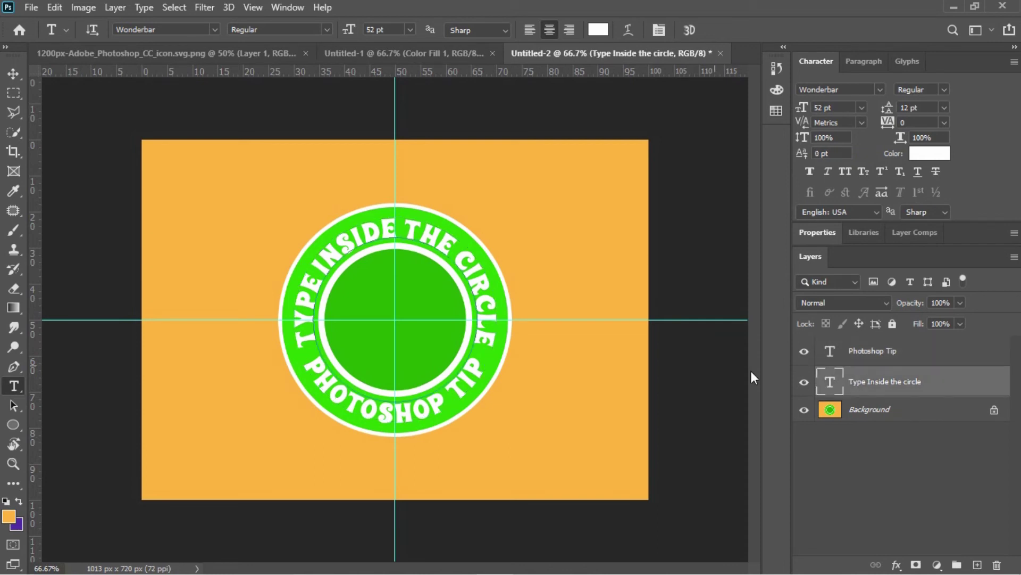
{"action": "mouse_move", "coordinate": [489, 317]}
{"action": "left_mouse_down"}
{"action": "mouse_move", "coordinate": [363, 237]}
{"action": "mouse_move", "coordinate": [298, 345]}
{"action": "left_mouse_up"}
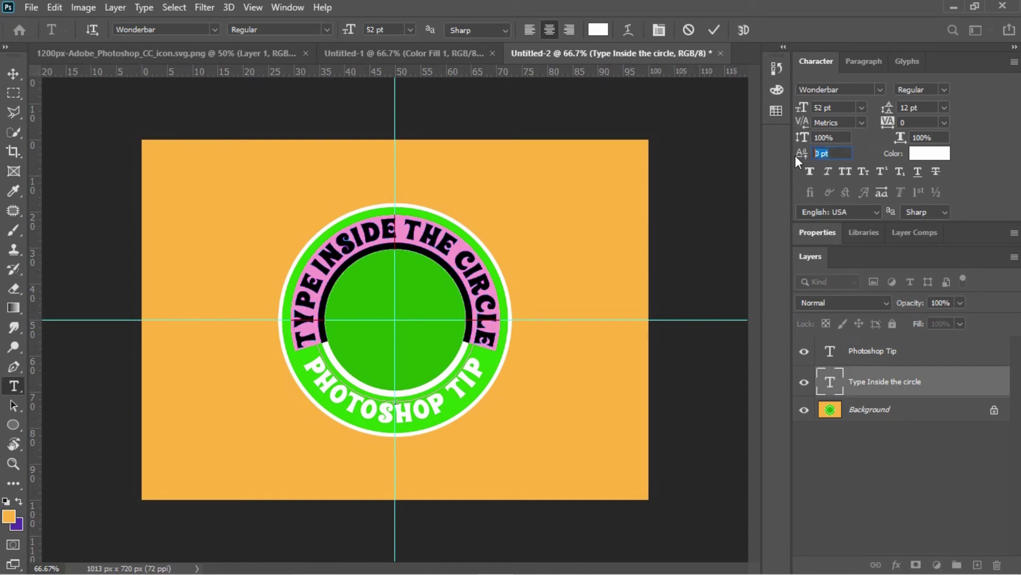
{"action": "key", "text": "Up"}
{"action": "key", "text": "Up"}
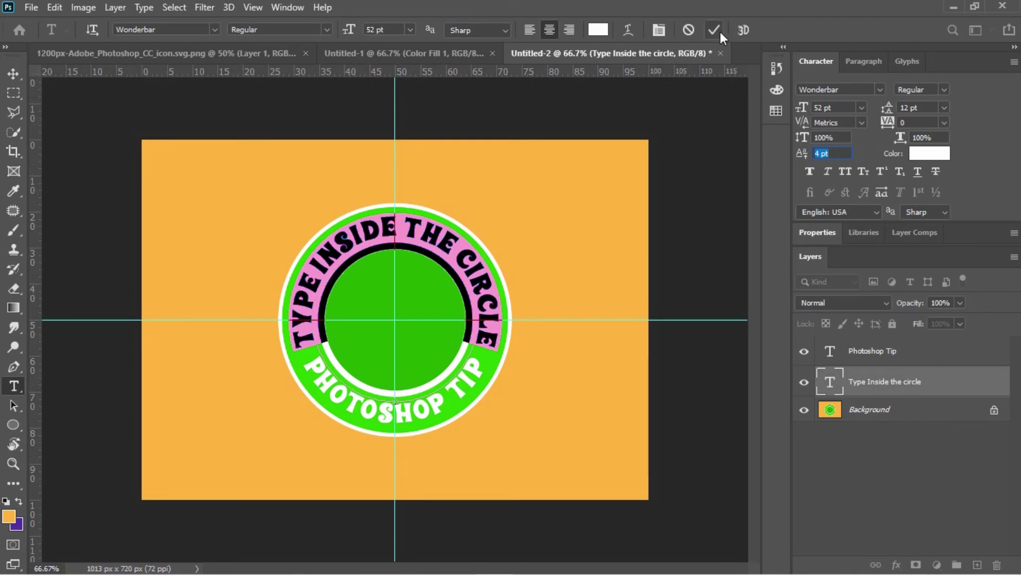
{"action": "key", "text": "ctrl+Return"}
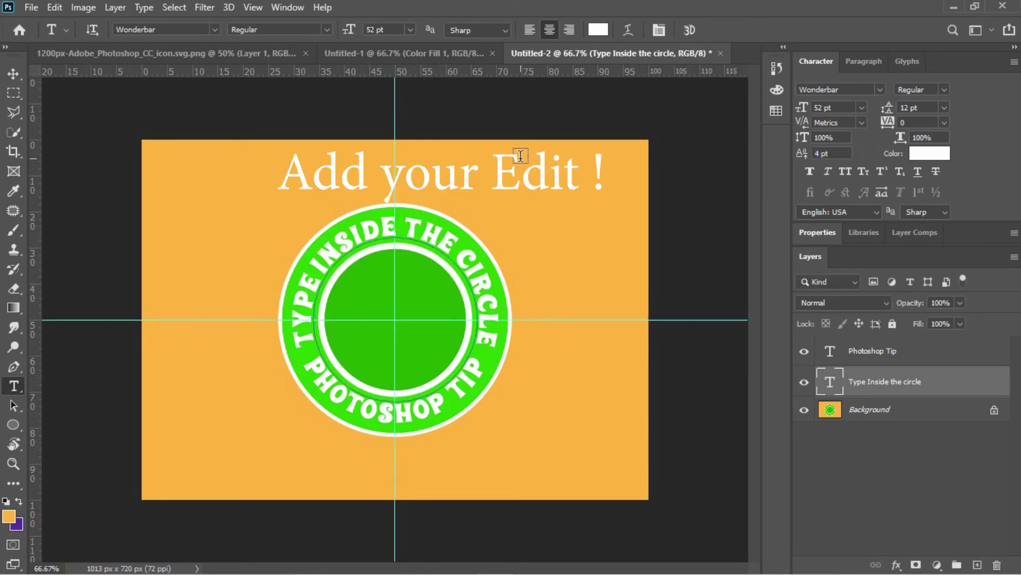
- Bring the Ps logo layer into the badge, scaled to about 12% and centred in the circle
{"action": "left_click", "coordinate": [232, 53]}
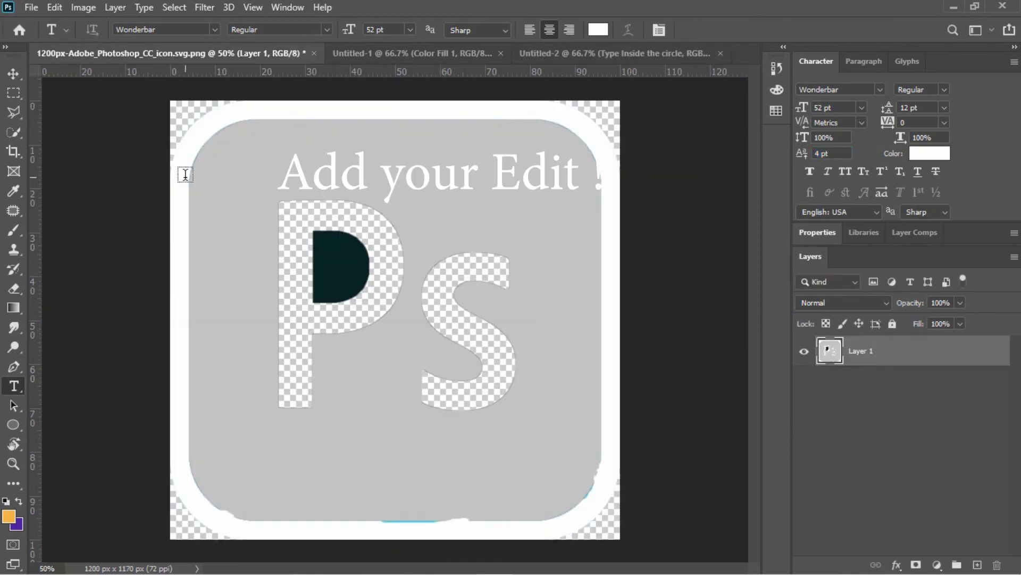
{"action": "key", "text": "v"}
{"action": "mouse_move", "coordinate": [827, 351]}
{"action": "left_mouse_down"}
{"action": "mouse_move", "coordinate": [566, 61]}
{"action": "mouse_move", "coordinate": [80, 160]}
{"action": "left_mouse_up"}
{"action": "key", "text": "ctrl+t"}
{"action": "left_click_drag", "start_coordinate": [173, 158], "coordinate": [408, 402]}
{"action": "left_click_drag", "start_coordinate": [442, 432], "coordinate": [394, 319]}
{"action": "left_click_drag", "start_coordinate": [425, 350], "coordinate": [436, 363]}
{"action": "key", "text": "Return"}
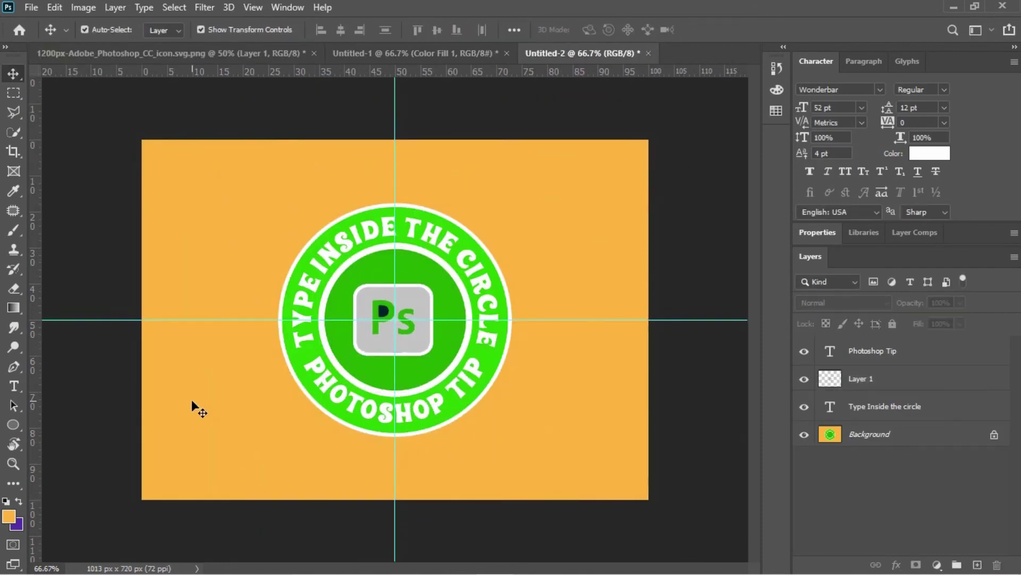
- Type 'METJI DIGITAL' in Broadway below the circle
{"action": "left_click", "coordinate": [14, 391]}
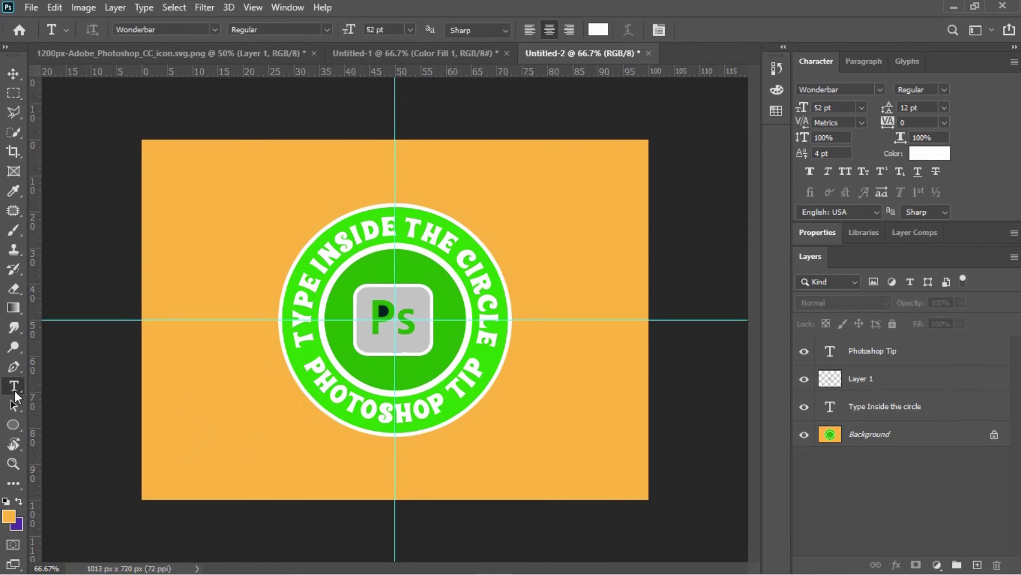
{"action": "left_click", "coordinate": [215, 29]}
{"action": "left_click", "coordinate": [154, 180]}
{"action": "left_click", "coordinate": [316, 464]}
{"action": "type", "text": "METJ"}
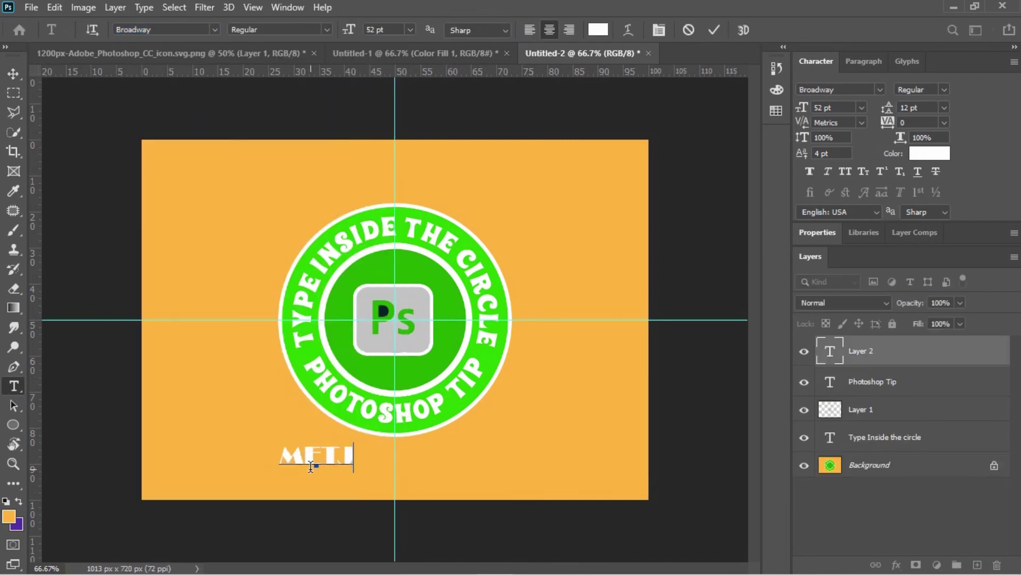
{"action": "type", "text": "I DIGITAL"}
{"action": "key", "text": "Home"}
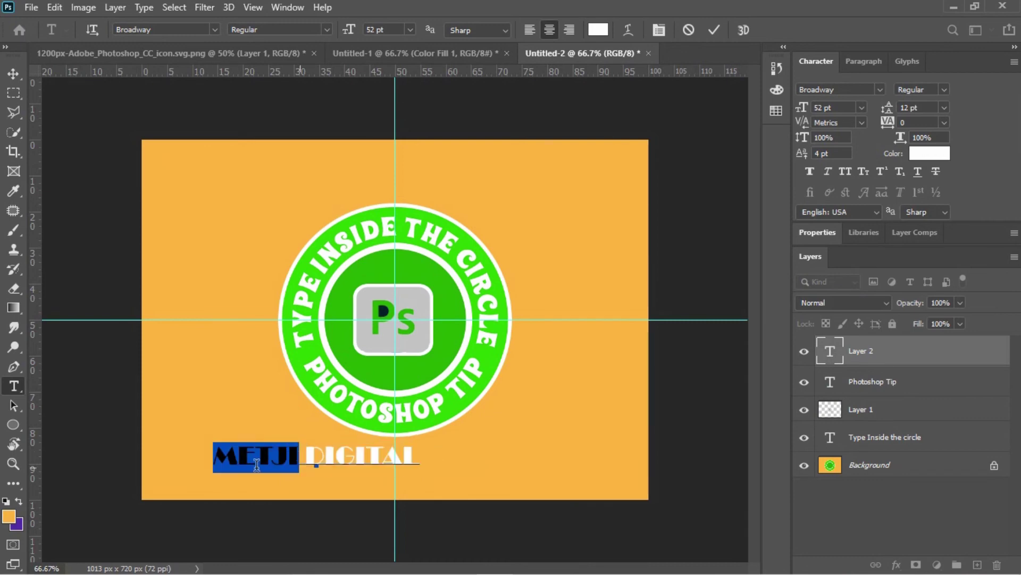
- Centre the METJI DIGITAL text below the circle and set it to 72 pt
{"action": "left_click", "coordinate": [13, 73]}
{"action": "left_click_drag", "start_coordinate": [324, 456], "coordinate": [404, 451]}
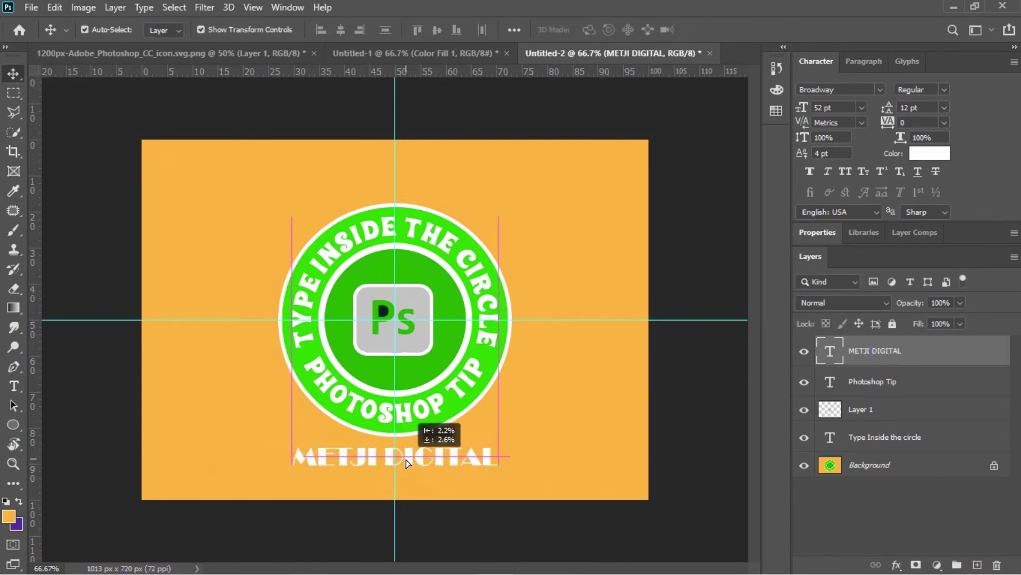
{"action": "key", "text": "t"}
{"action": "triple_click", "coordinate": [404, 450]}
{"action": "left_click", "coordinate": [862, 107]}
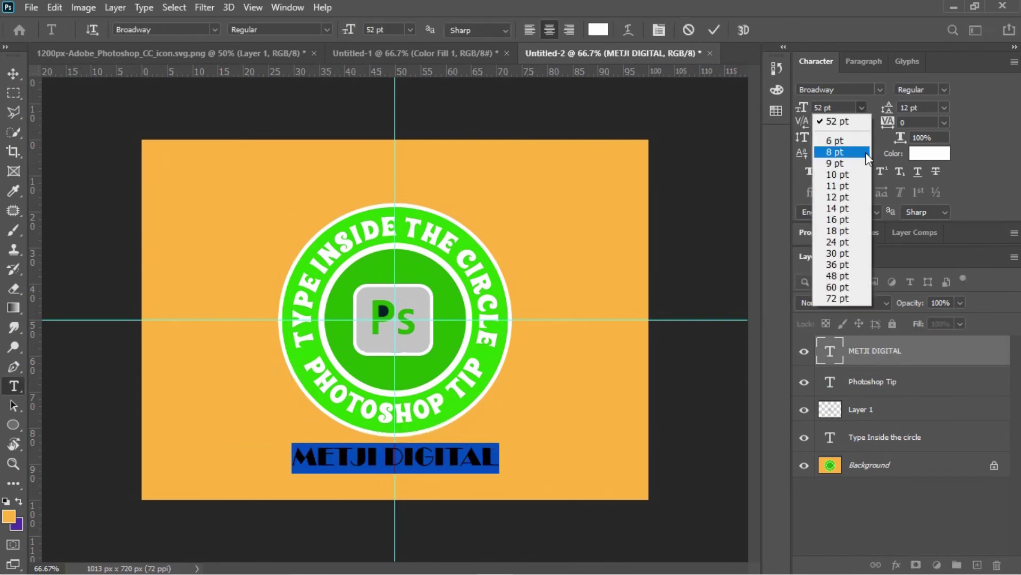
{"action": "left_click", "coordinate": [836, 277]}
{"action": "left_click", "coordinate": [714, 29]}
- Colour the METJI DIGITAL text blue from the swatches and remove the vertical guide
{"action": "left_click", "coordinate": [982, 30]}
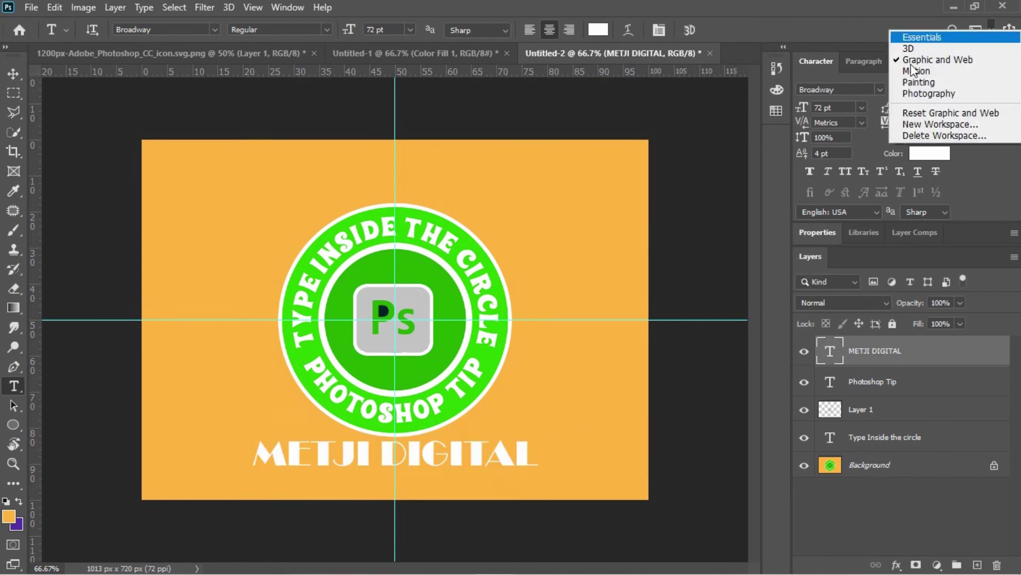
{"action": "left_click", "coordinate": [920, 35]}
{"action": "triple_click", "coordinate": [372, 455]}
{"action": "left_click", "coordinate": [801, 86]}
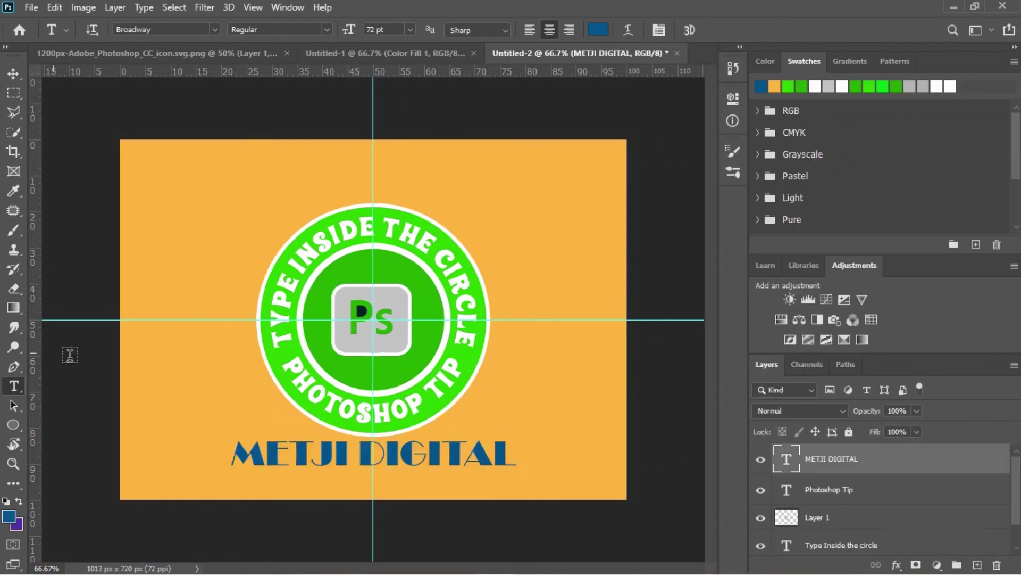
{"action": "left_click", "coordinate": [13, 74]}
{"action": "left_click", "coordinate": [202, 320]}
{"action": "left_click_drag", "start_coordinate": [373, 235], "coordinate": [31, 245]}
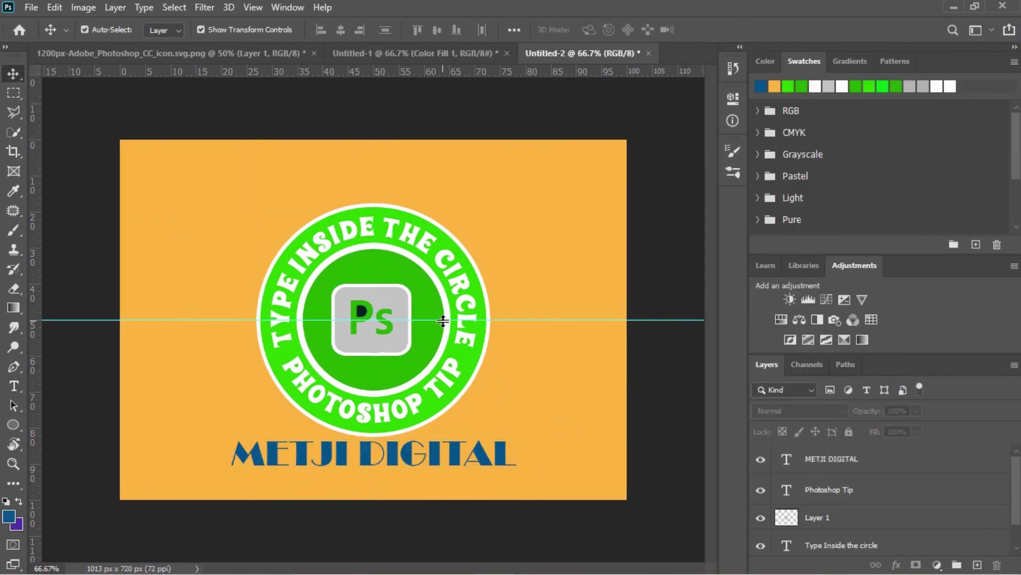
- Drag the horizontal guide off the canvas and hide the rulers with Ctrl+R
{"action": "left_click_drag", "start_coordinate": [443, 320], "coordinate": [467, 66]}
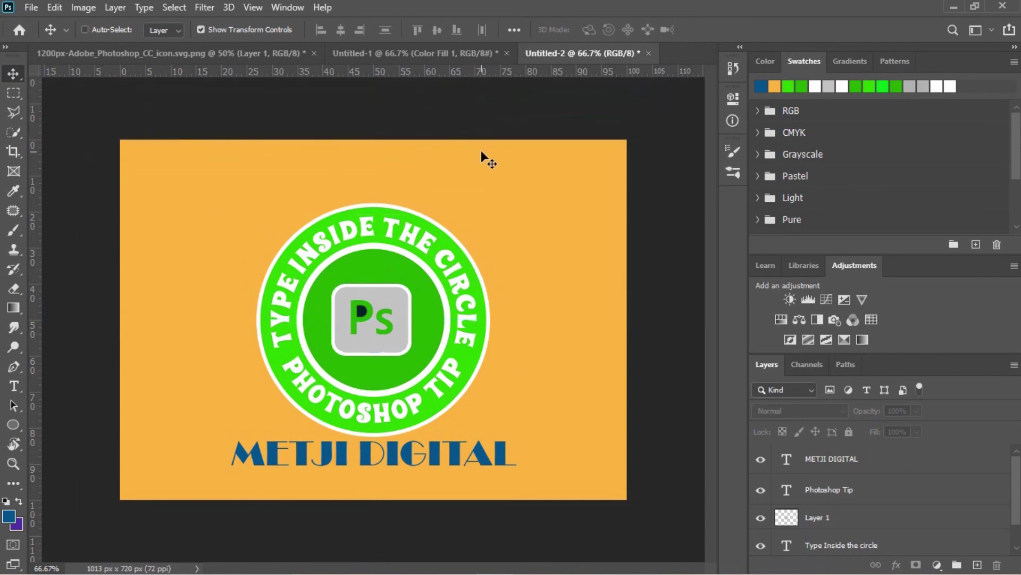
{"action": "key", "text": "ctrl+r"}
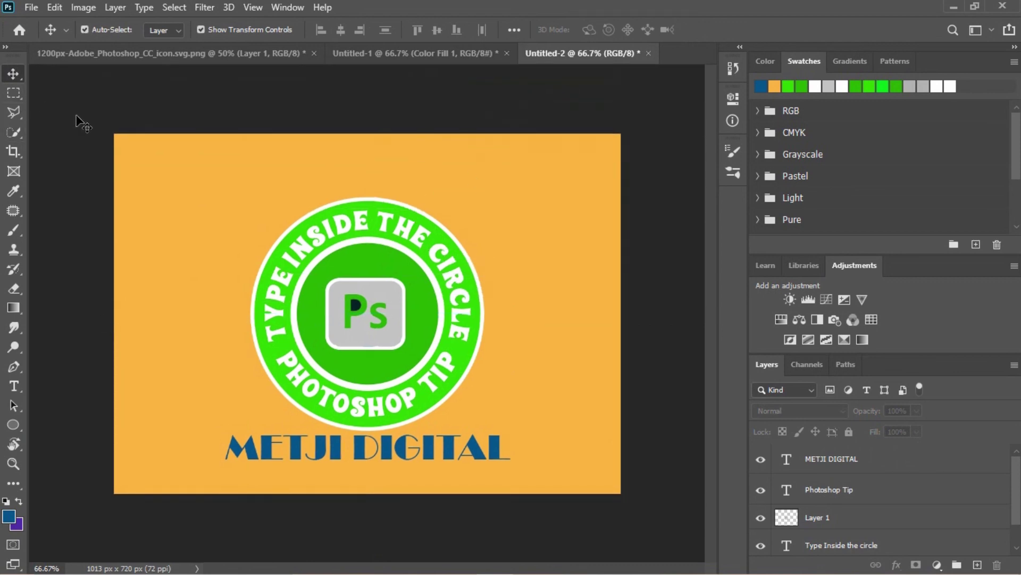